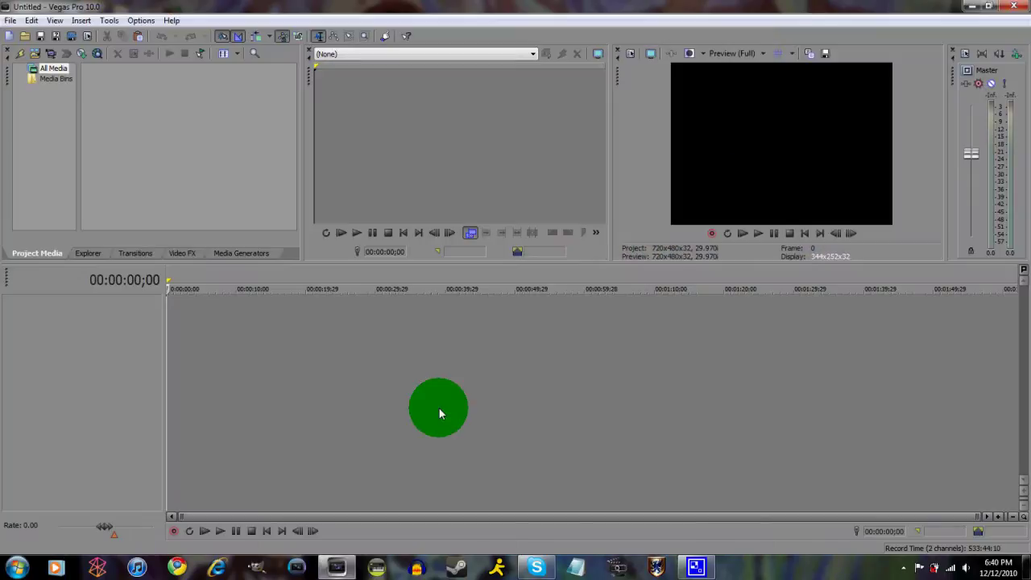
Open the Transworld - Hallelujah video into the project.
{"action": "left_click", "coordinate": [12, 22]}
{"action": "left_click", "coordinate": [22, 50]}
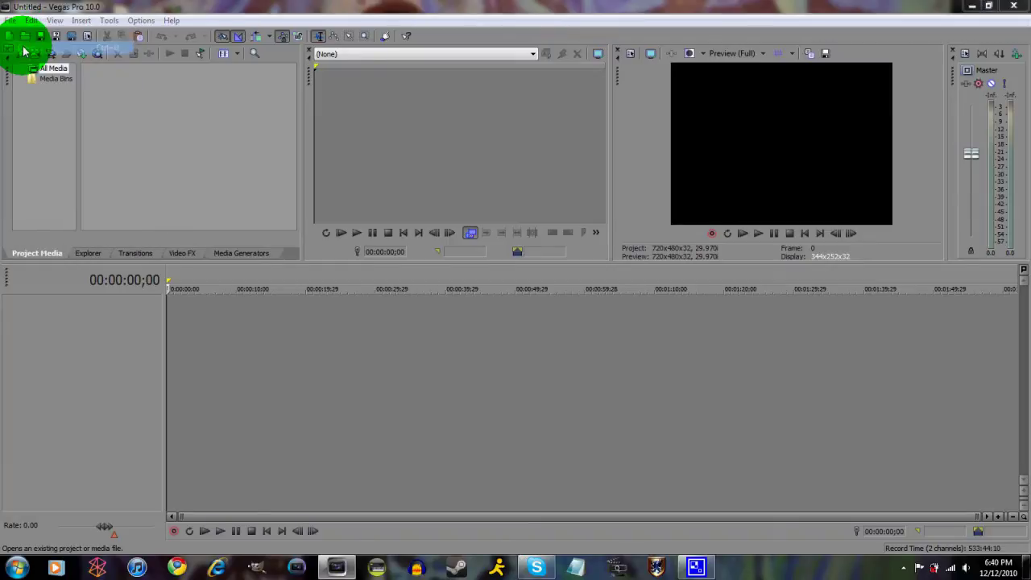
{"action": "left_click_drag", "start_coordinate": [683, 166], "coordinate": [684, 269]}
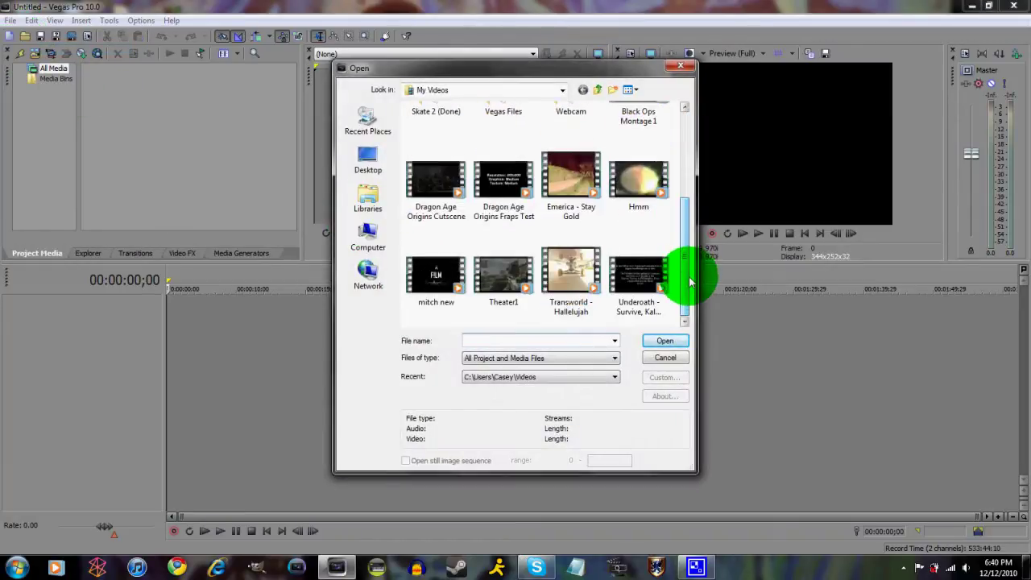
{"action": "left_click", "coordinate": [566, 276]}
{"action": "left_click", "coordinate": [665, 341]}
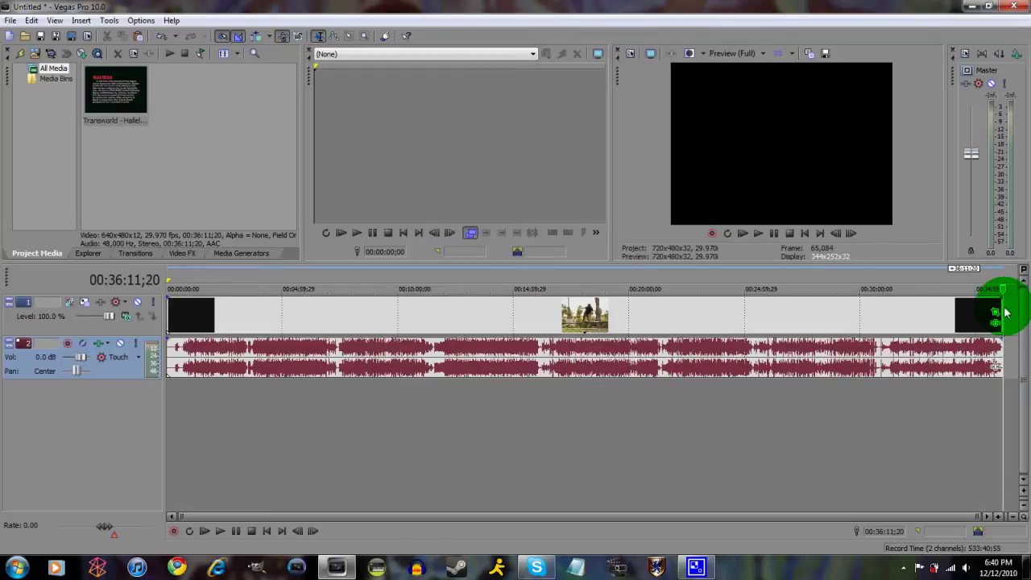
Trim the clip to a short skate section and move it to 00:00:00;00.
{"action": "left_click_drag", "start_coordinate": [999, 314], "coordinate": [264, 336]}
{"action": "mouse_move", "coordinate": [170, 314]}
{"action": "left_mouse_down"}
{"action": "mouse_move", "coordinate": [161, 299]}
{"action": "mouse_move", "coordinate": [242, 314]}
{"action": "mouse_move", "coordinate": [180, 302]}
{"action": "left_mouse_up"}
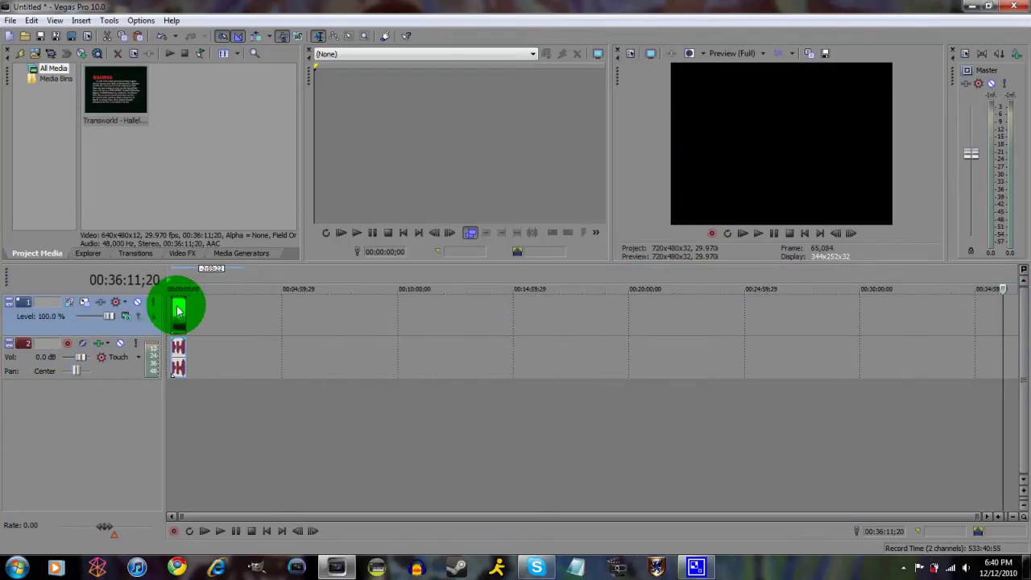
{"action": "left_click", "coordinate": [267, 531]}
{"action": "scroll", "coordinate": [322, 444], "scroll_direction": "up", "scroll_amount": 5}
{"action": "scroll", "coordinate": [334, 425], "scroll_direction": "up", "scroll_amount": 2}
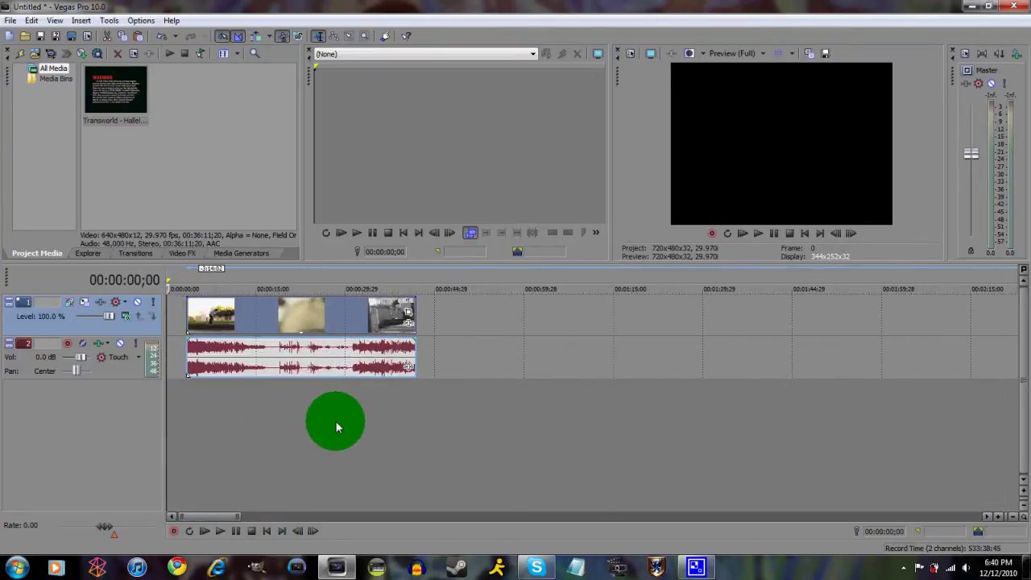
{"action": "left_click_drag", "start_coordinate": [267, 308], "coordinate": [245, 310]}
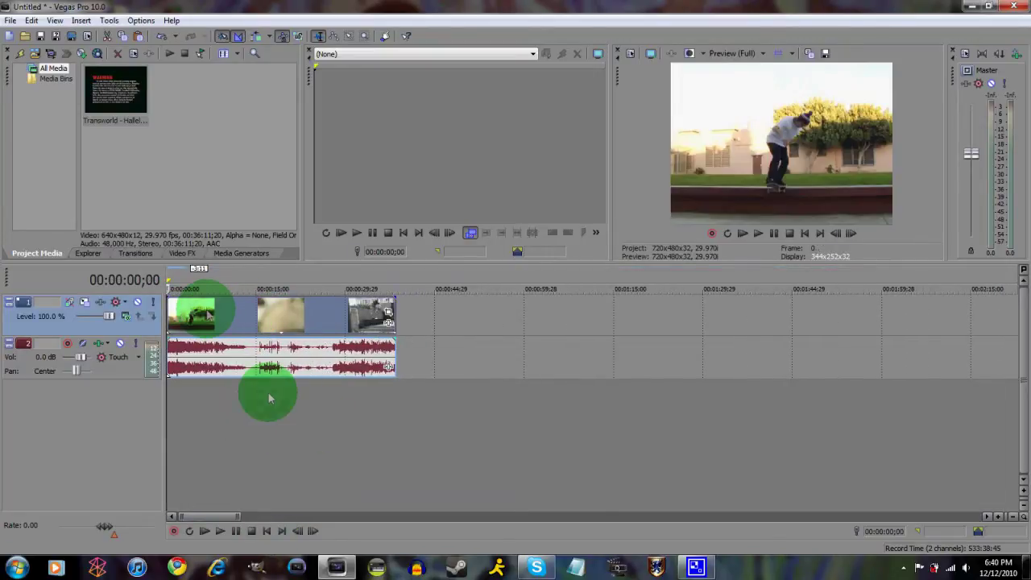
Copy the skate clip with its audio, then add a new audio track and video track.
{"action": "right_click", "coordinate": [275, 316]}
{"action": "left_click", "coordinate": [306, 352]}
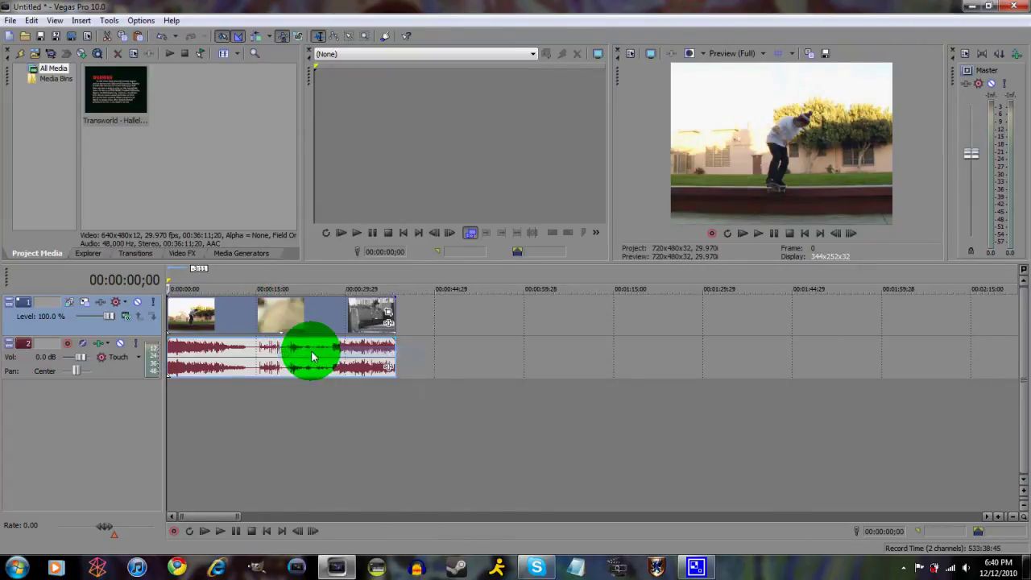
{"action": "right_click", "coordinate": [270, 403]}
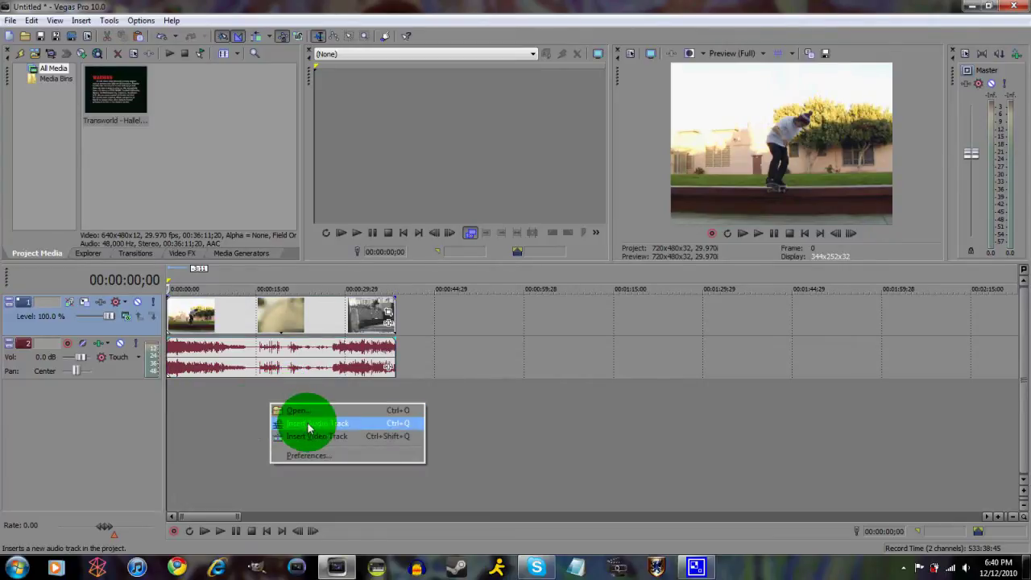
{"action": "left_click", "coordinate": [308, 424]}
{"action": "right_click", "coordinate": [278, 436]}
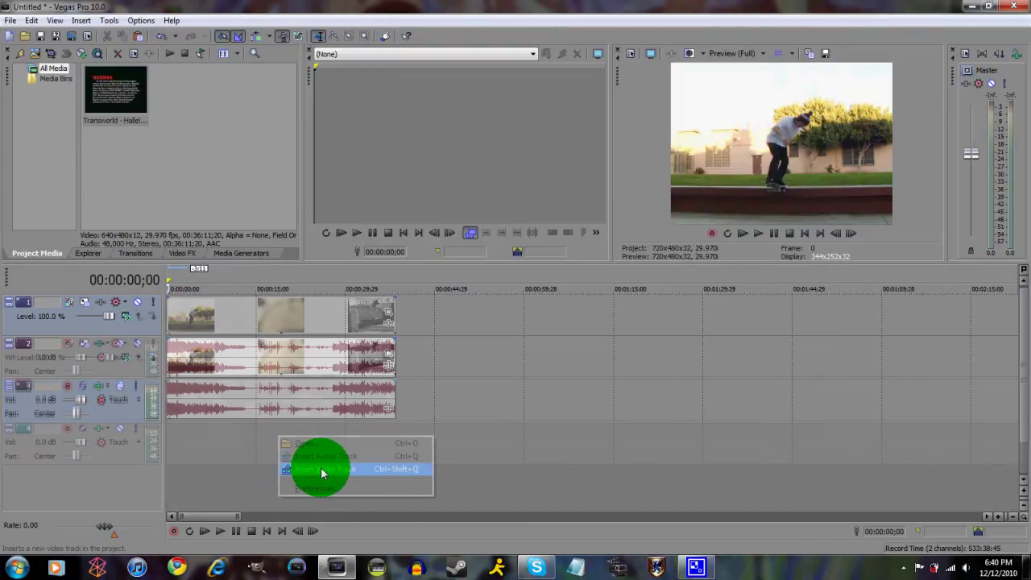
{"action": "left_click", "coordinate": [321, 470]}
Reorder the new tracks, paste the clip copy onto them, and return to the start.
{"action": "left_click_drag", "start_coordinate": [108, 449], "coordinate": [141, 347]}
{"action": "right_click", "coordinate": [246, 325]}
{"action": "left_click", "coordinate": [266, 331]}
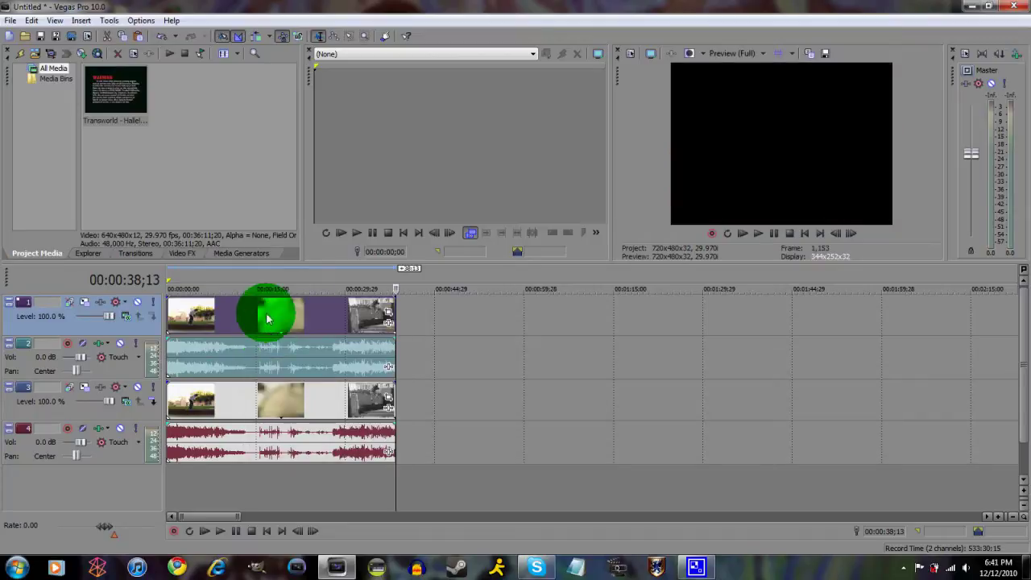
{"action": "left_click", "coordinate": [267, 531]}
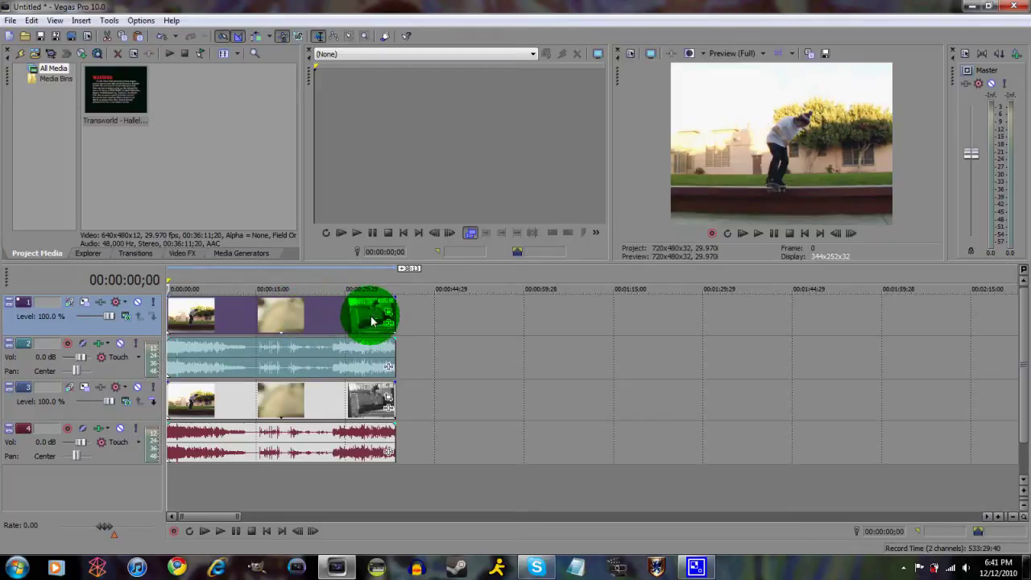
Set the project template to NTSC DV Widescreen.
{"action": "left_click", "coordinate": [11, 20]}
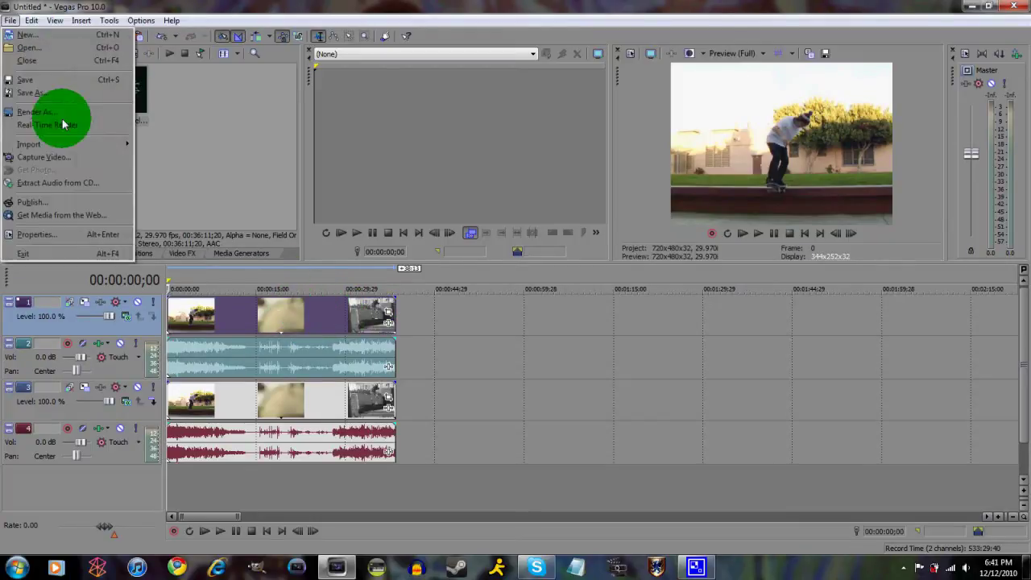
{"action": "left_click", "coordinate": [41, 234]}
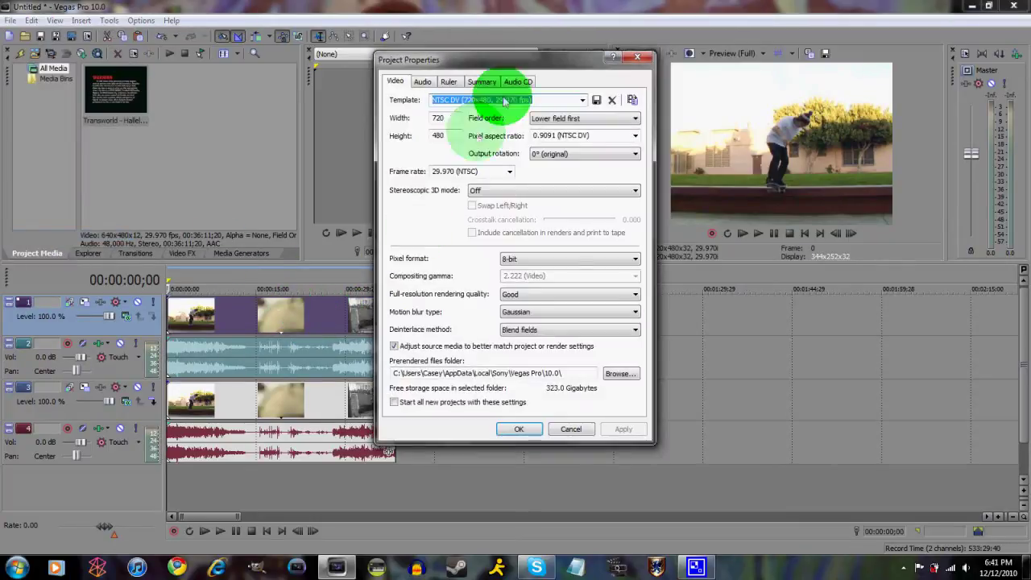
{"action": "left_click", "coordinate": [581, 100]}
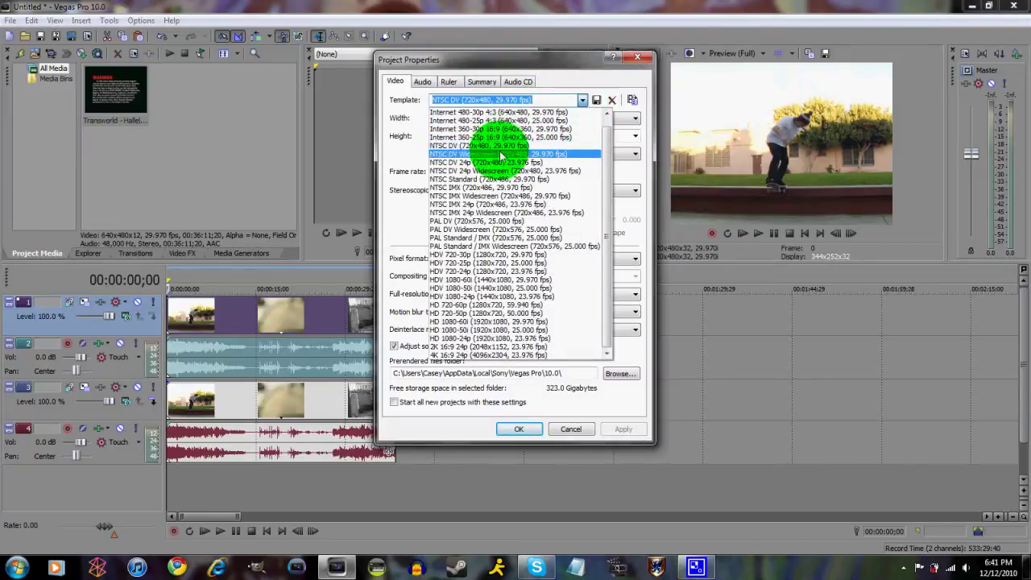
{"action": "left_click", "coordinate": [499, 153]}
{"action": "left_click", "coordinate": [522, 429]}
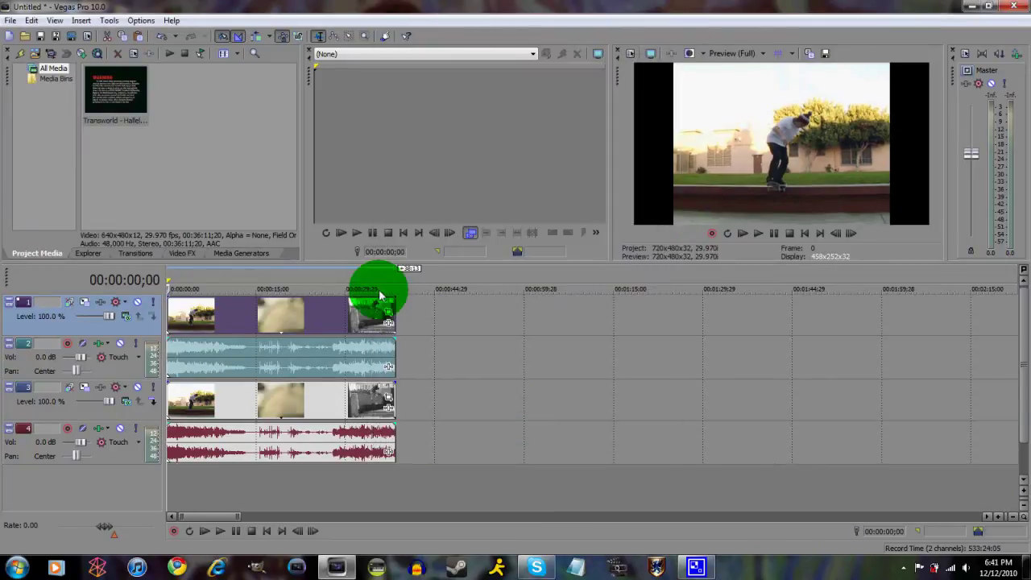
Turn off Maintain aspect ratio on the top video event.
{"action": "right_click", "coordinate": [328, 314]}
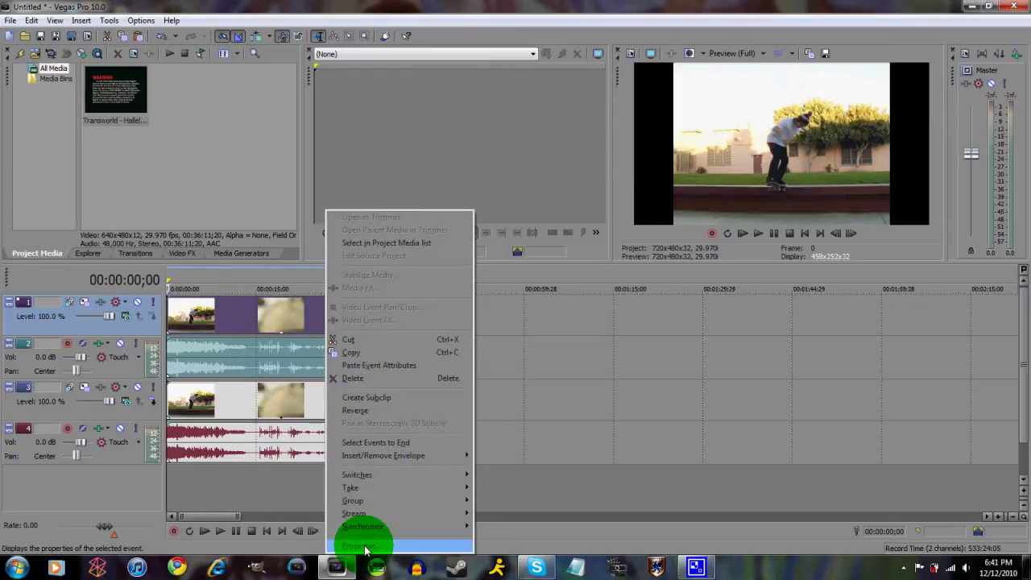
{"action": "left_click", "coordinate": [478, 350]}
{"action": "left_click", "coordinate": [308, 314]}
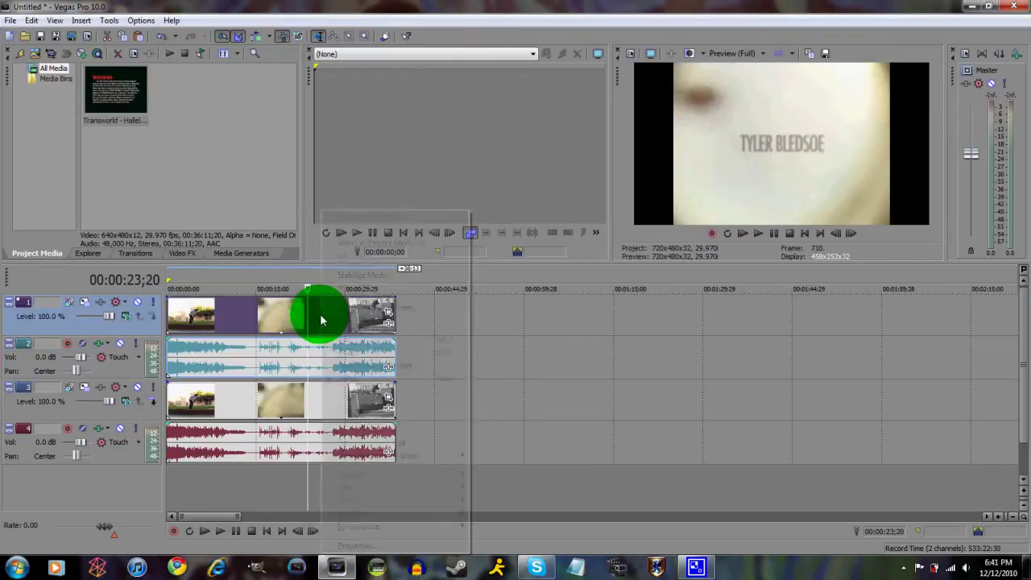
{"action": "left_click", "coordinate": [360, 543]}
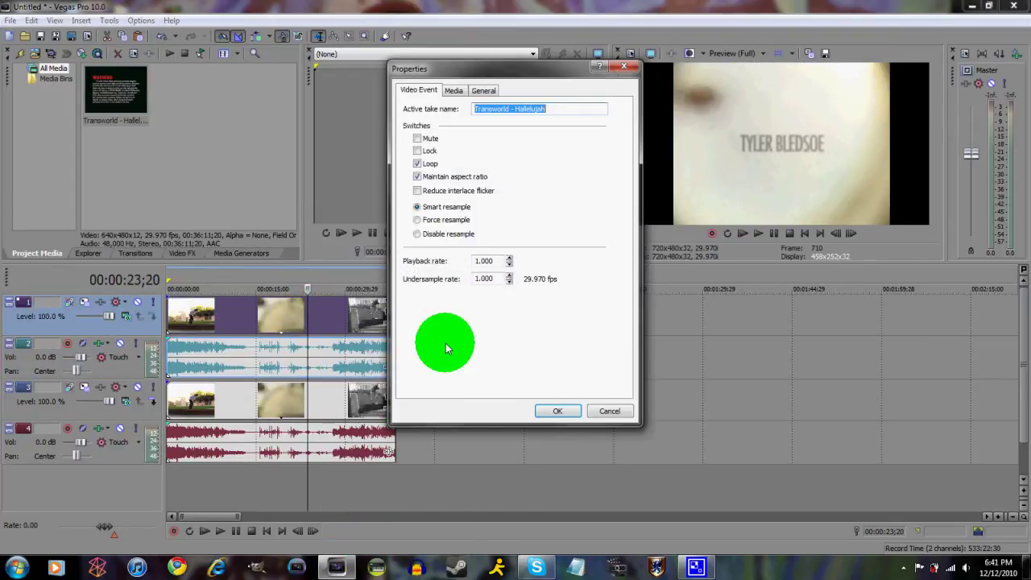
{"action": "left_click", "coordinate": [418, 190]}
{"action": "left_click", "coordinate": [551, 410]}
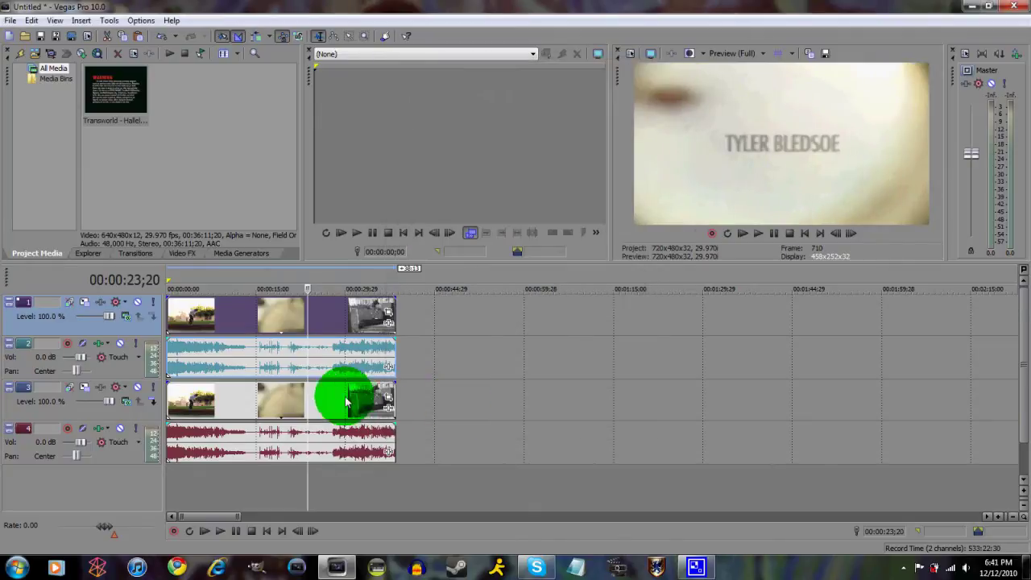
Turn off Maintain aspect ratio on the lower video event.
{"action": "right_click", "coordinate": [346, 401]}
{"action": "left_click", "coordinate": [385, 387]}
{"action": "left_click", "coordinate": [417, 177]}
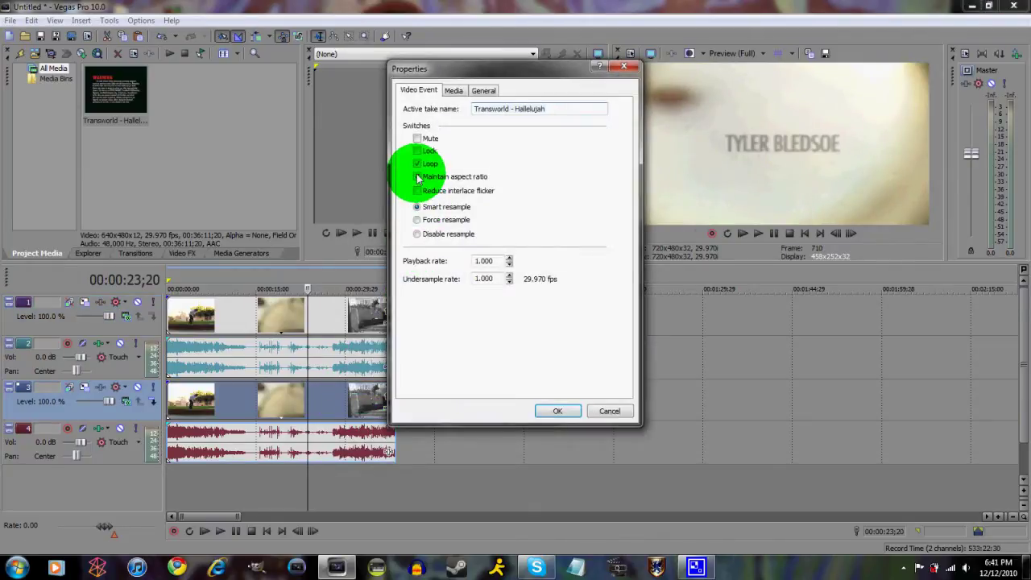
{"action": "left_click", "coordinate": [557, 411]}
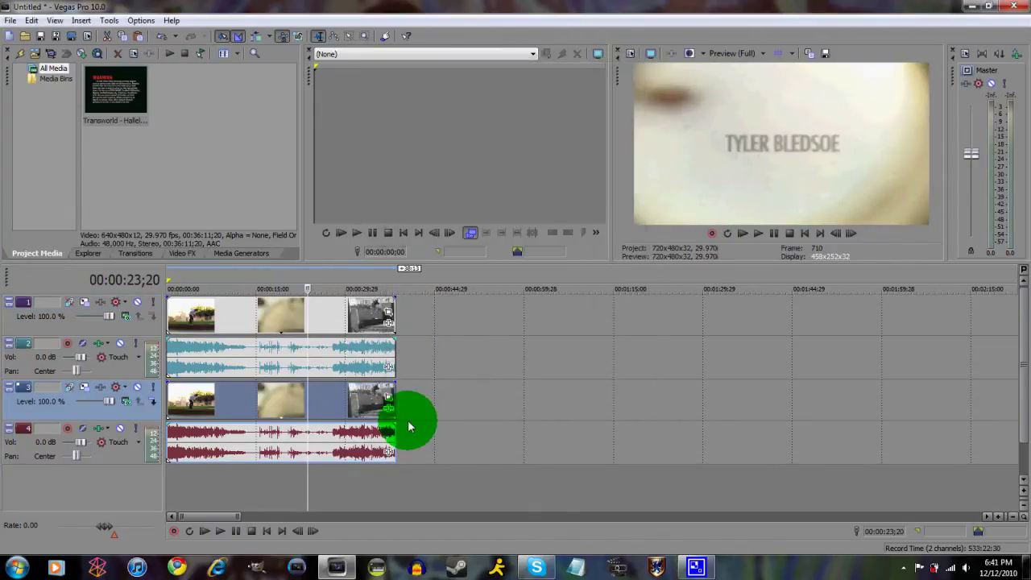
{"action": "left_click", "coordinate": [267, 530]}
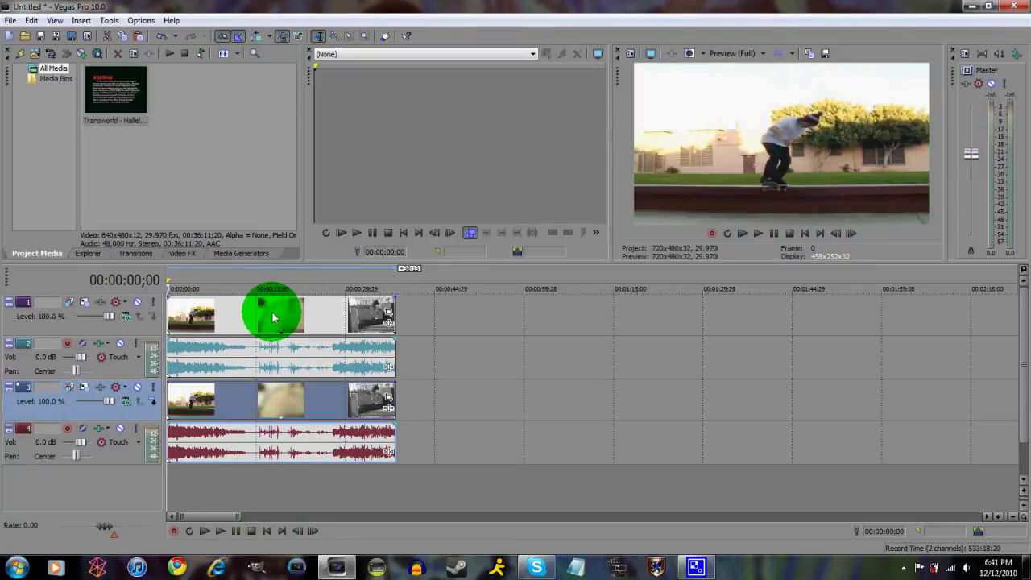
Shift track 1's picture to the lower-right corner with Track Motion (X 414.74, Y -272.56).
{"action": "left_click", "coordinate": [87, 306]}
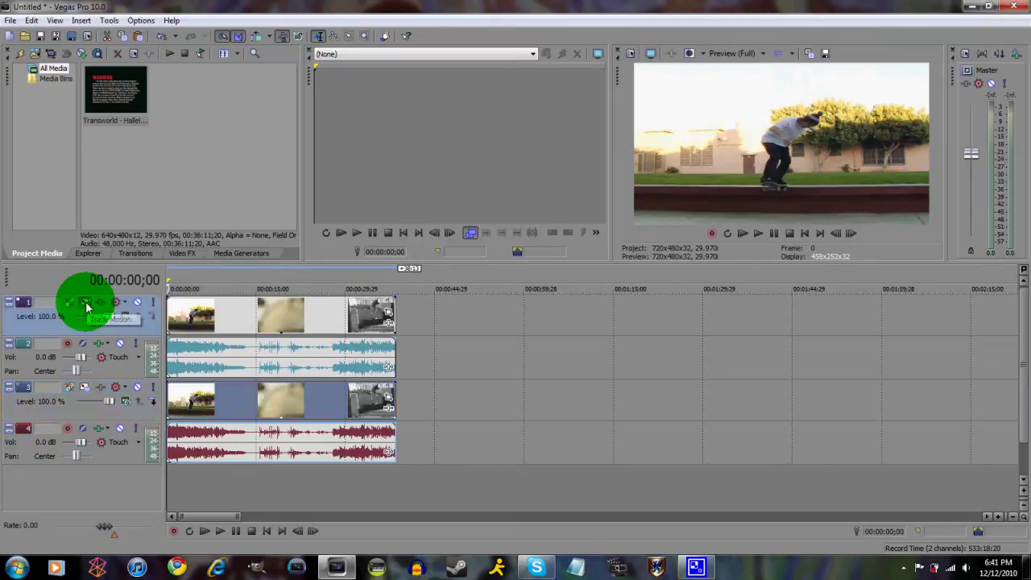
{"action": "left_click_drag", "start_coordinate": [352, 242], "coordinate": [450, 296]}
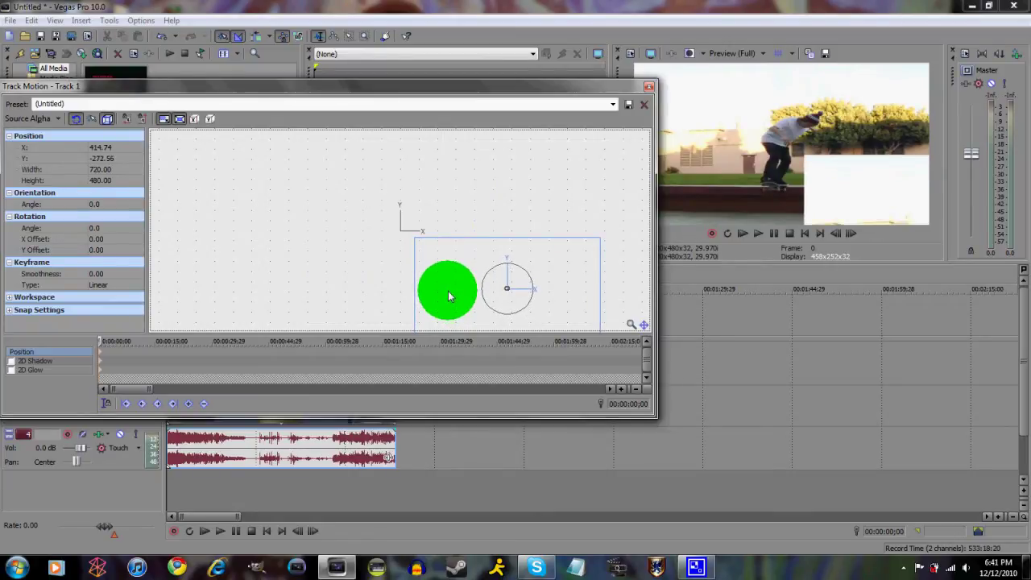
{"action": "left_click", "coordinate": [649, 86]}
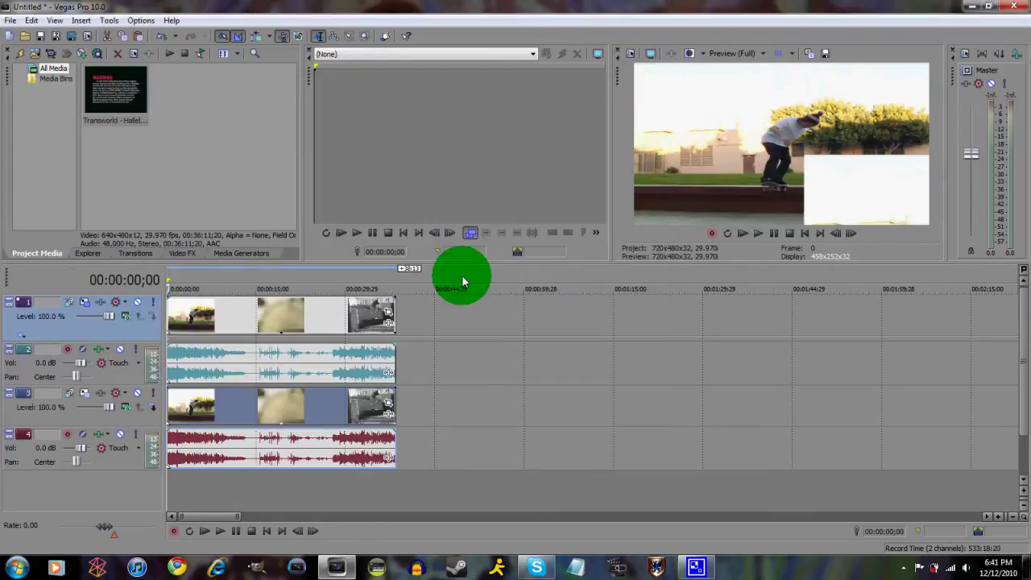
Apply Sony Cookie Cutter to the top clip with Size 1.000.
{"action": "left_click", "coordinate": [391, 324]}
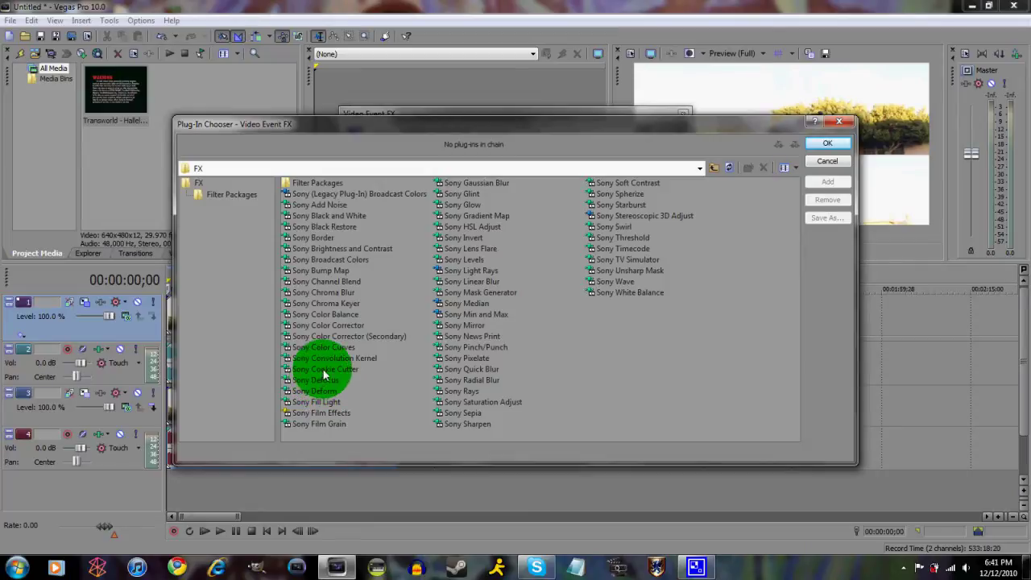
{"action": "left_click", "coordinate": [830, 146]}
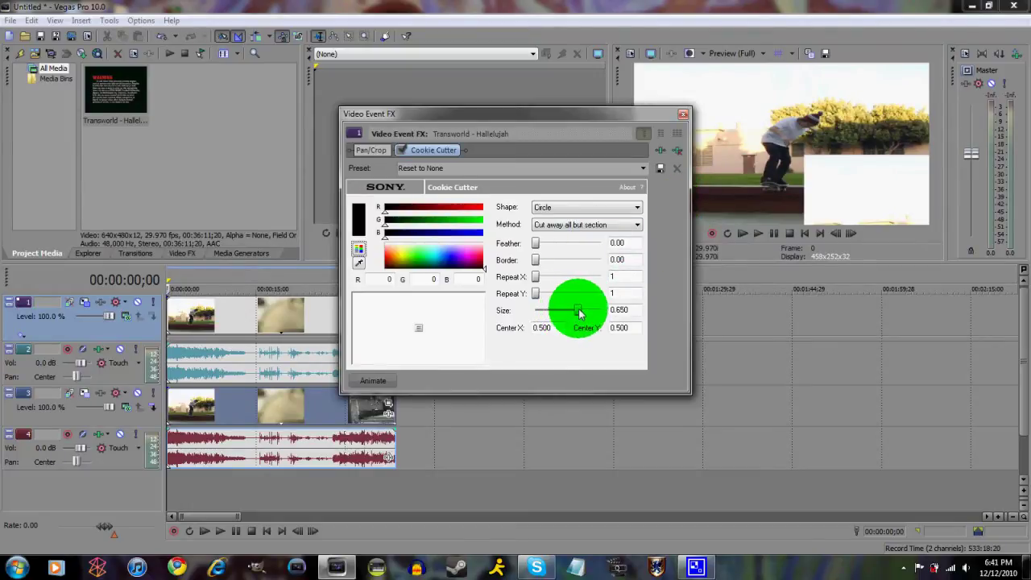
{"action": "left_click_drag", "start_coordinate": [586, 313], "coordinate": [603, 311]}
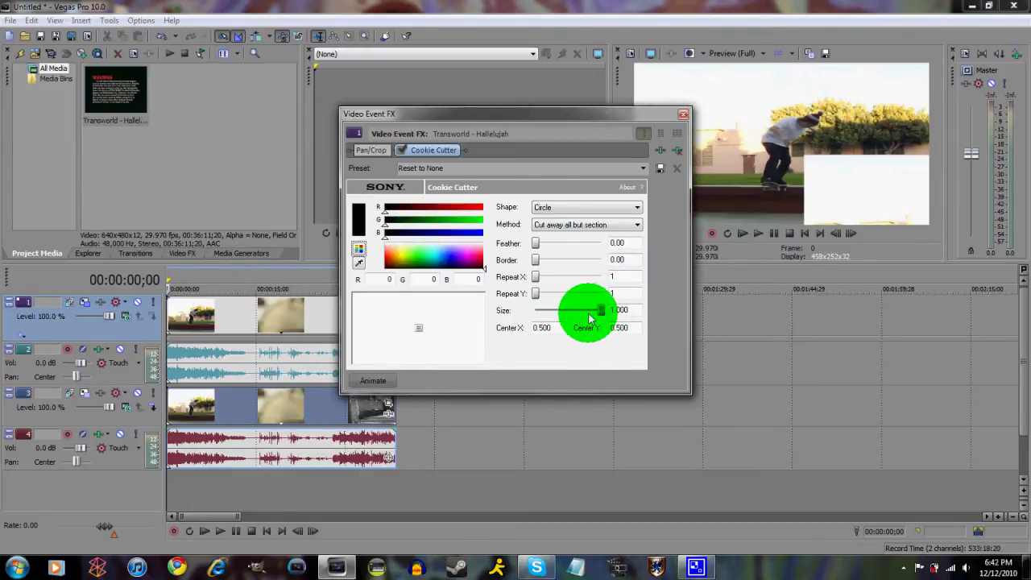
{"action": "left_click", "coordinate": [683, 114]}
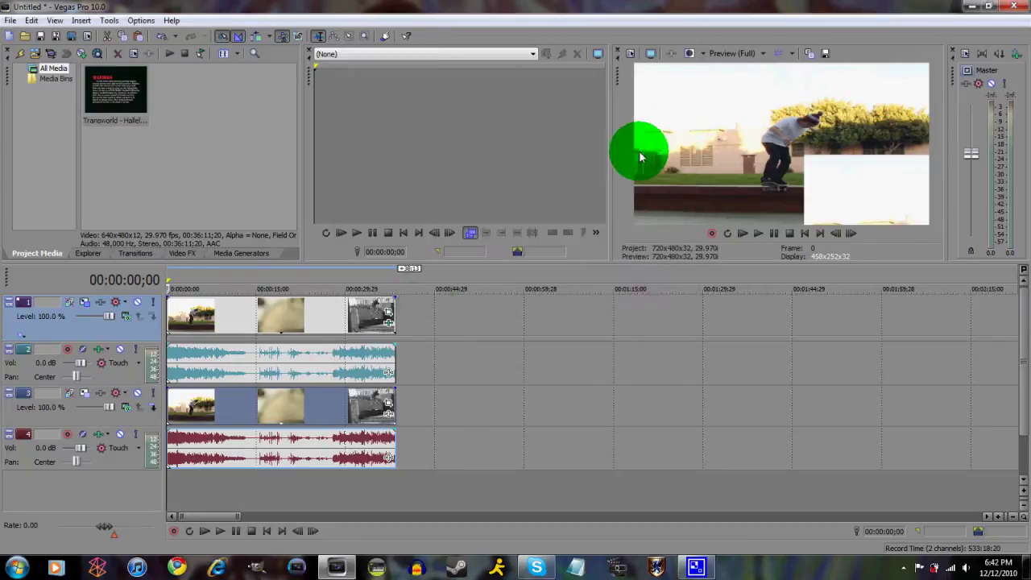
{"action": "left_click", "coordinate": [390, 317]}
Crop the inset to 275.1×206.3 at 373.2, 412.3, zooming on the skater's feet and board.
{"action": "scroll", "coordinate": [640, 348], "scroll_direction": "down", "scroll_amount": 2}
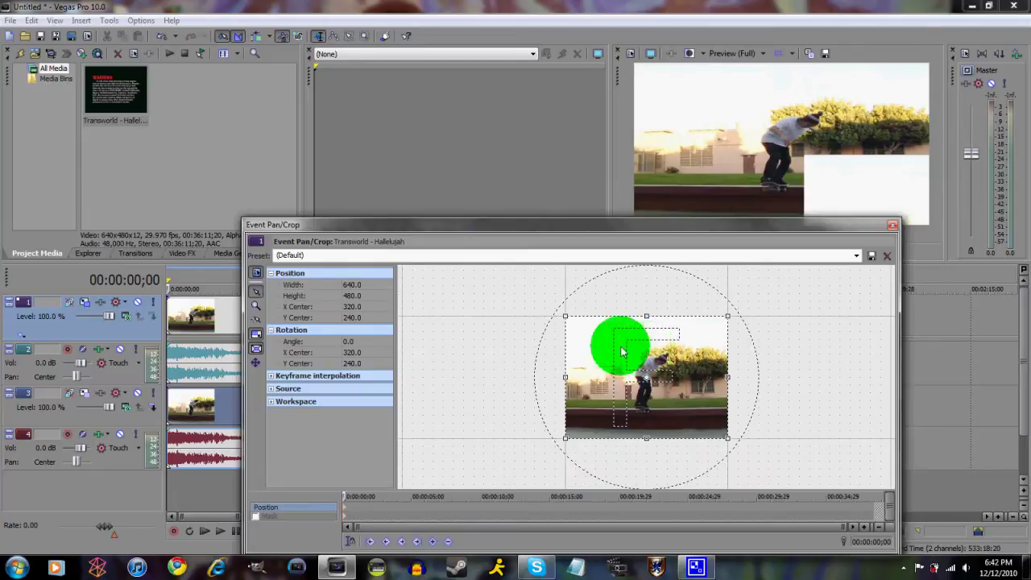
{"action": "left_click_drag", "start_coordinate": [571, 322], "coordinate": [633, 415]}
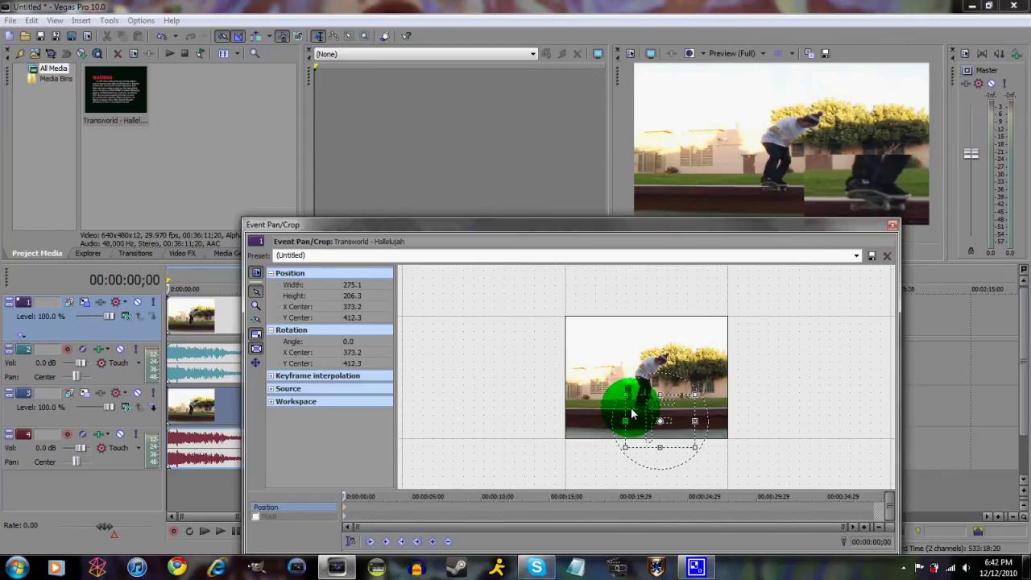
{"action": "left_click", "coordinate": [892, 226]}
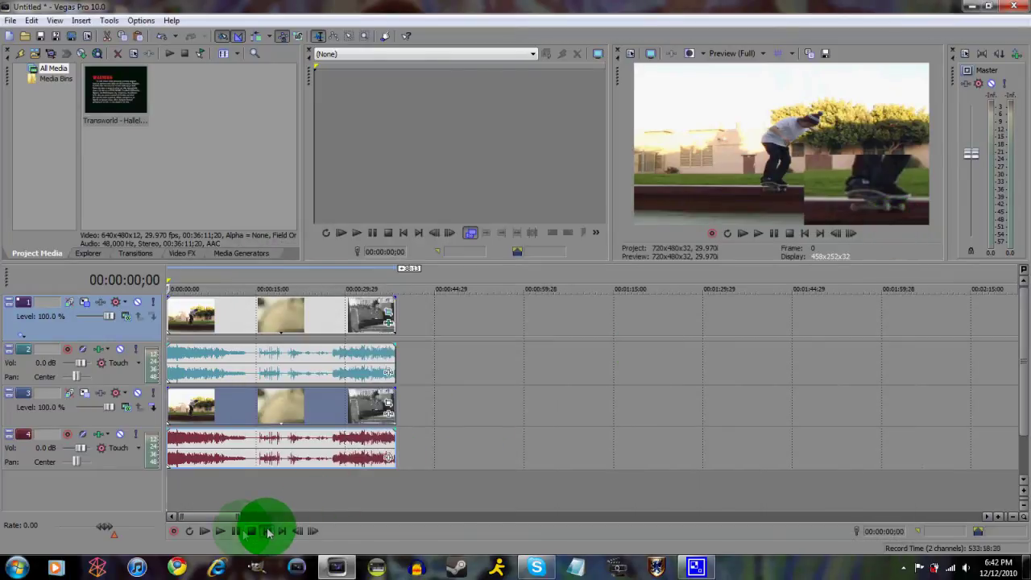
{"action": "left_click", "coordinate": [220, 531]}
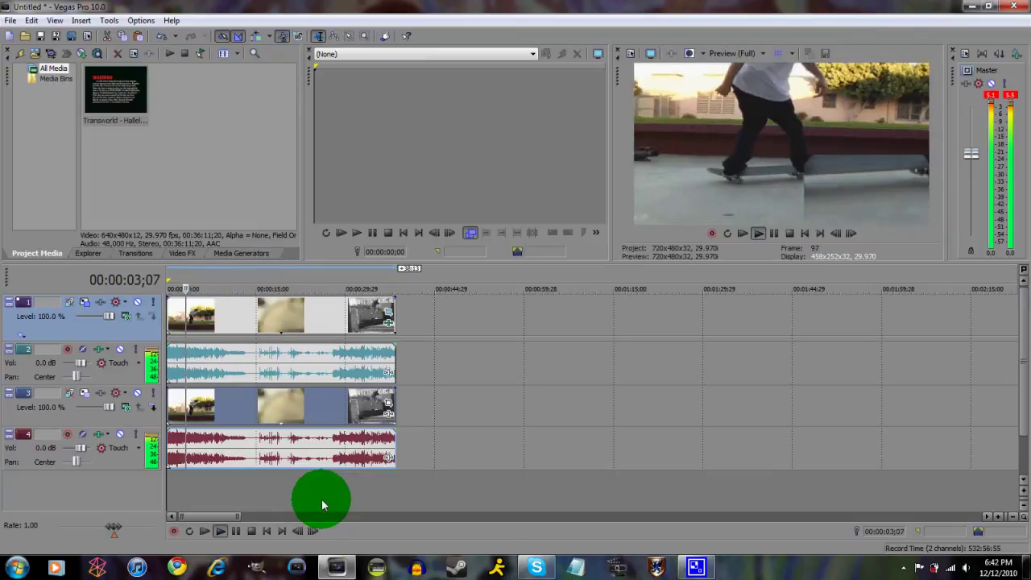
{"action": "left_click", "coordinate": [251, 532]}
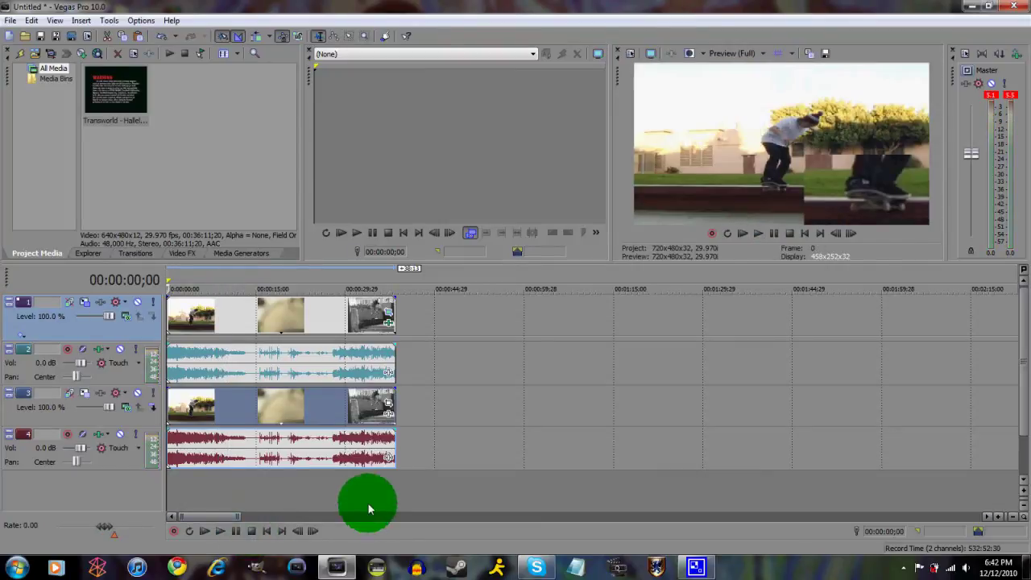
{"action": "left_click", "coordinate": [326, 316]}
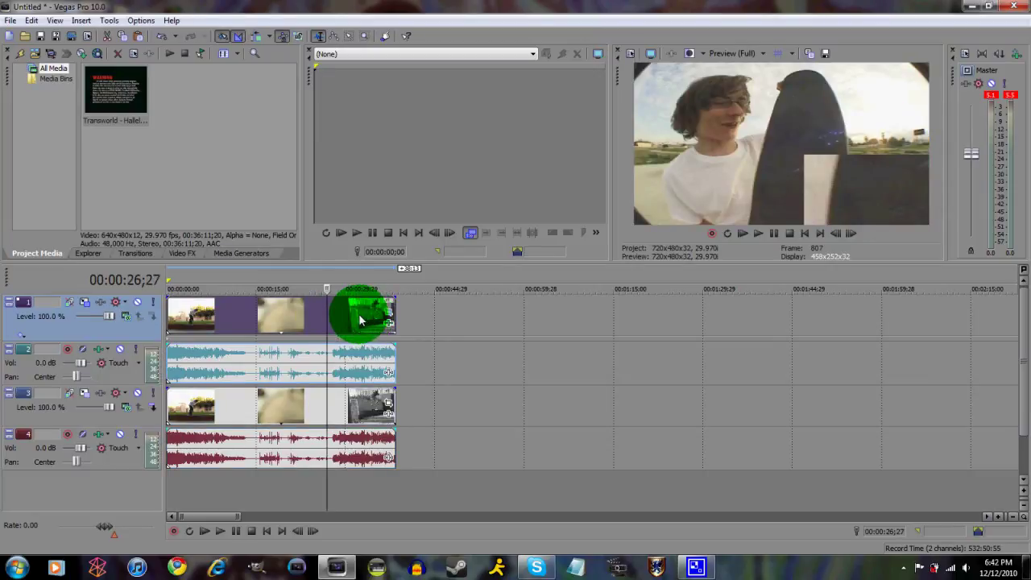
{"action": "left_click", "coordinate": [321, 315]}
{"action": "left_click", "coordinate": [333, 320]}
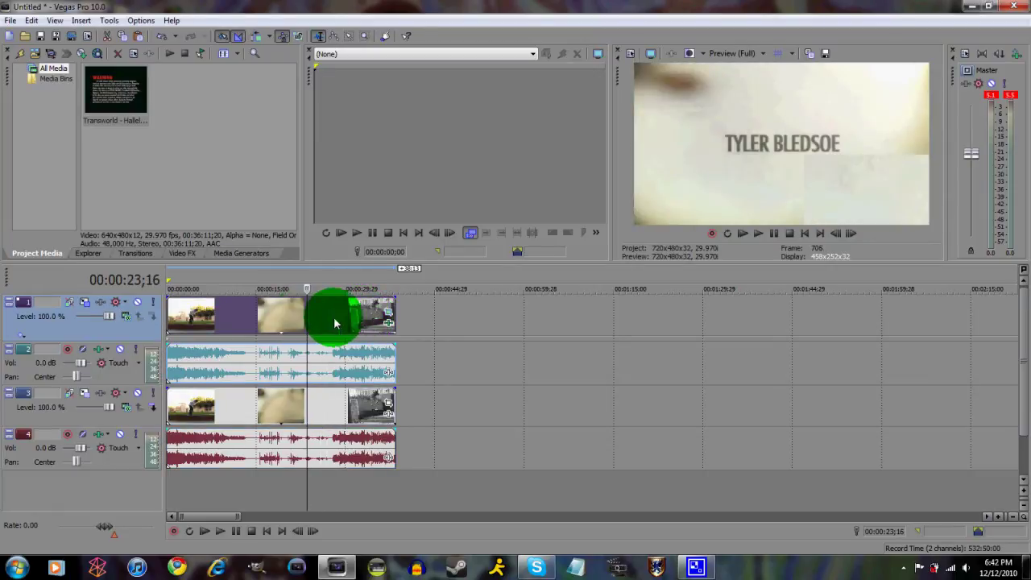
{"action": "left_click", "coordinate": [389, 312]}
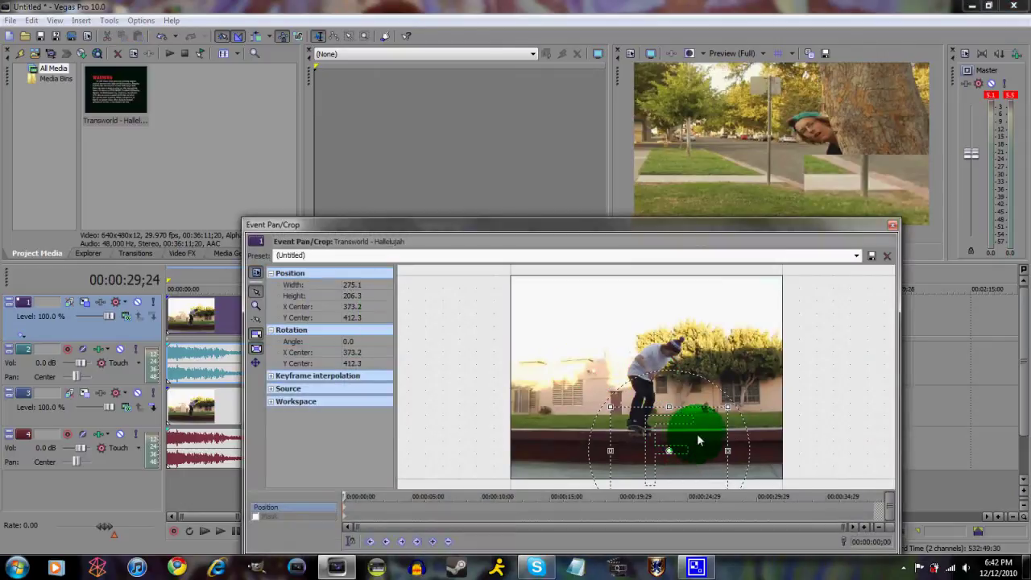
Move the inset crop up to 229.6×172.2 at 449.1, 245.4 for a closer view.
{"action": "left_click_drag", "start_coordinate": [694, 435], "coordinate": [725, 388]}
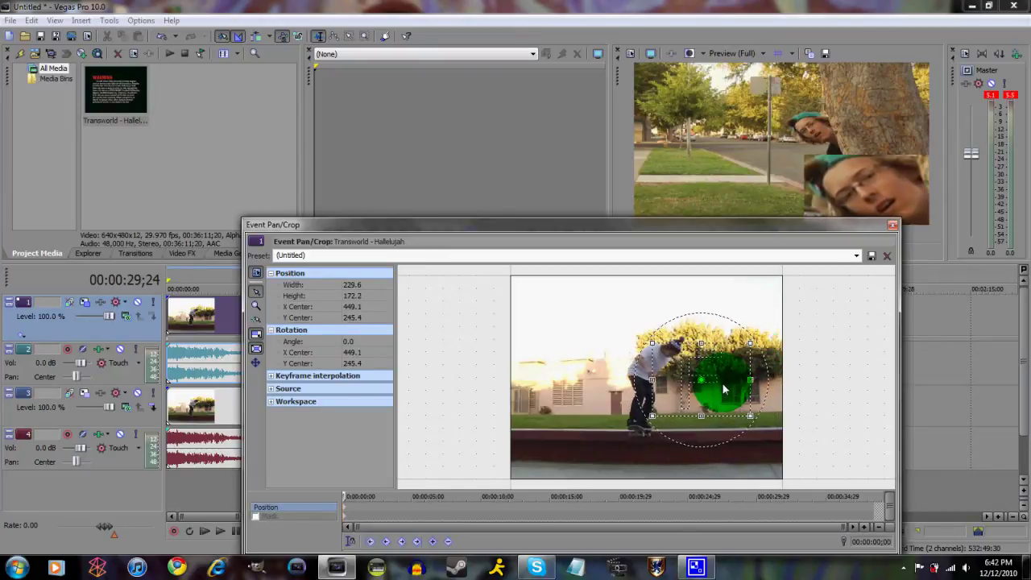
{"action": "left_click", "coordinate": [892, 227]}
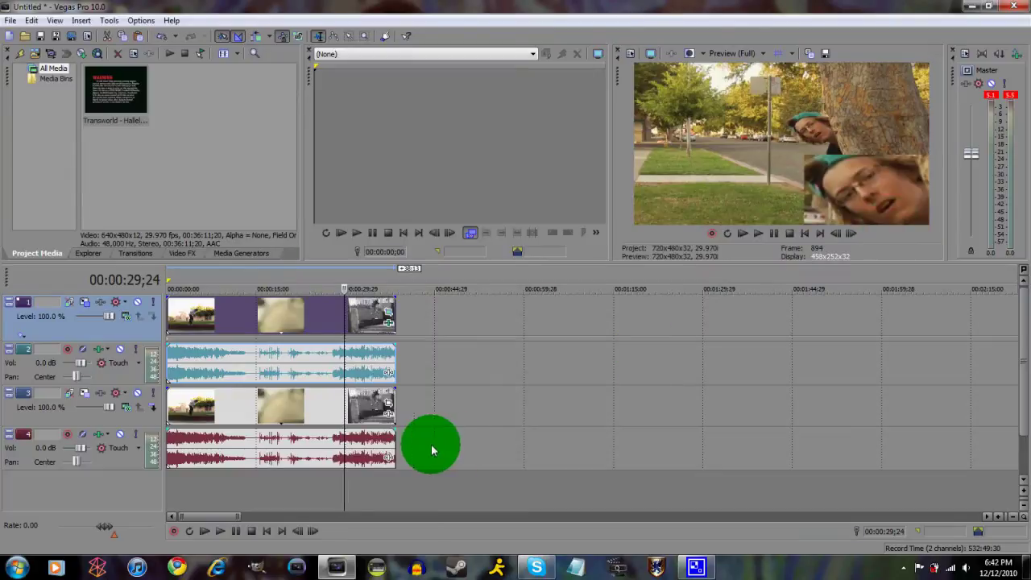
{"action": "left_click", "coordinate": [319, 488]}
{"action": "left_click", "coordinate": [221, 530]}
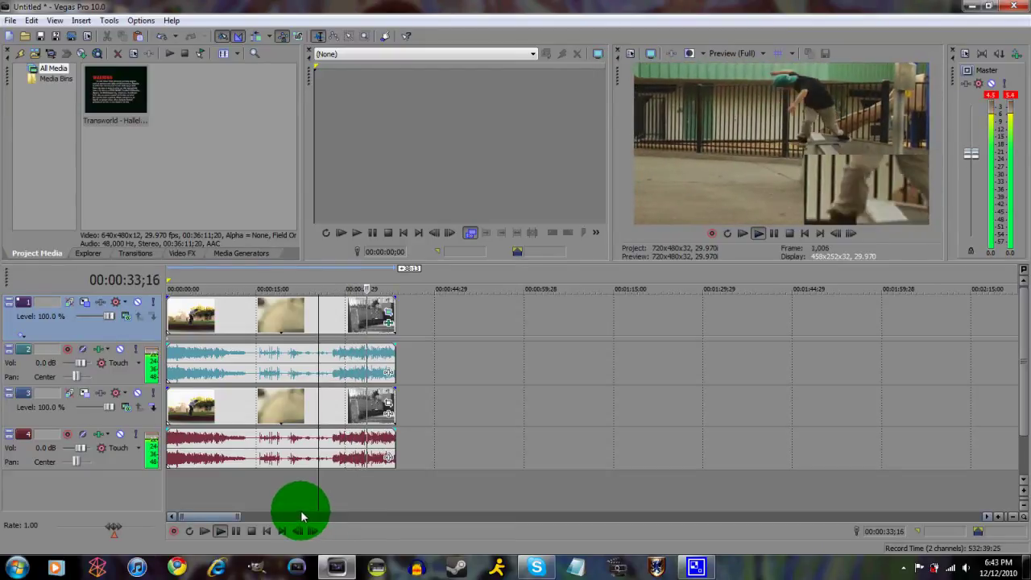
{"action": "left_click", "coordinate": [251, 531]}
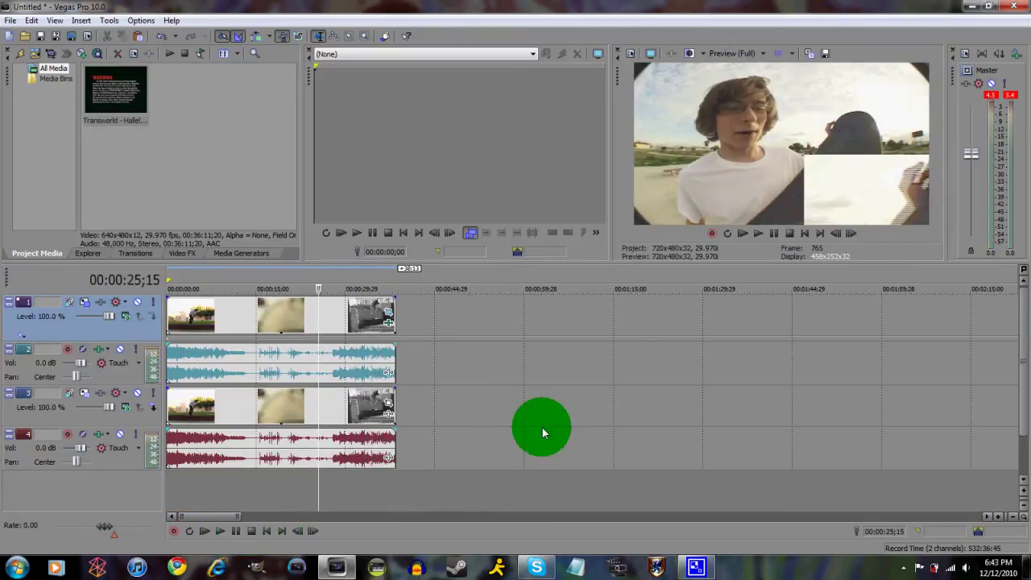
{"action": "left_click", "coordinate": [349, 483]}
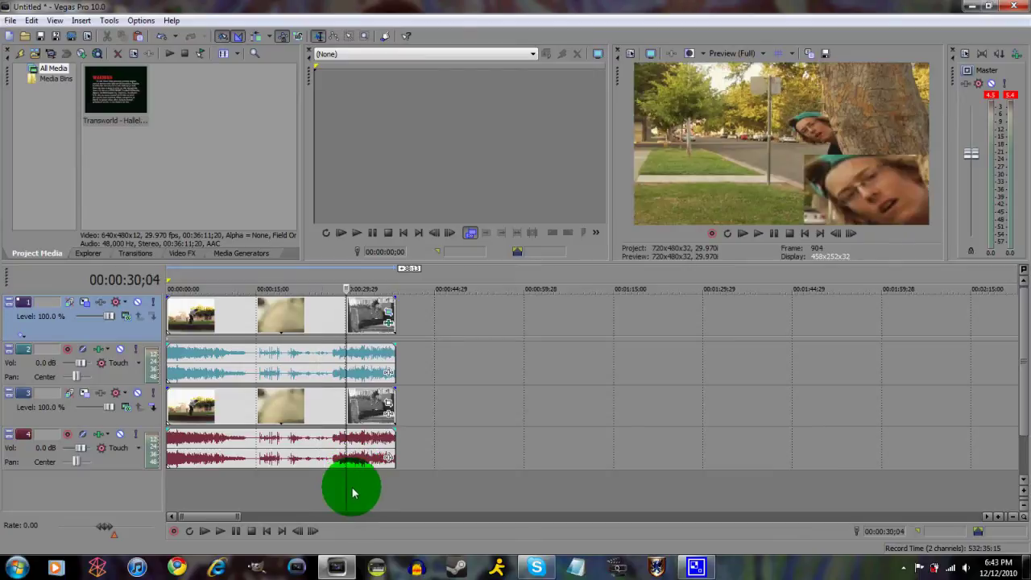
{"action": "left_click", "coordinate": [329, 488]}
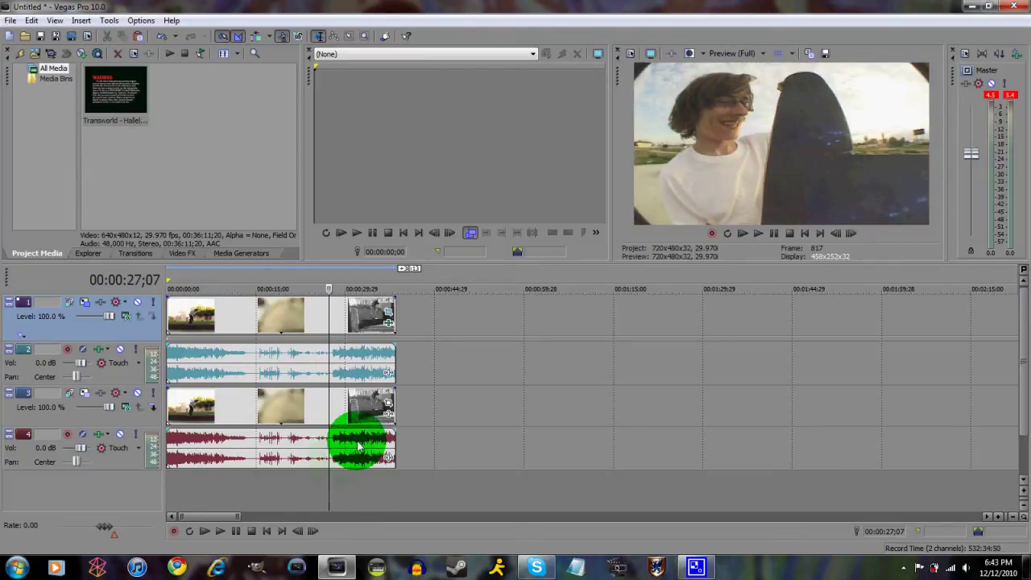
{"action": "left_click", "coordinate": [267, 531]}
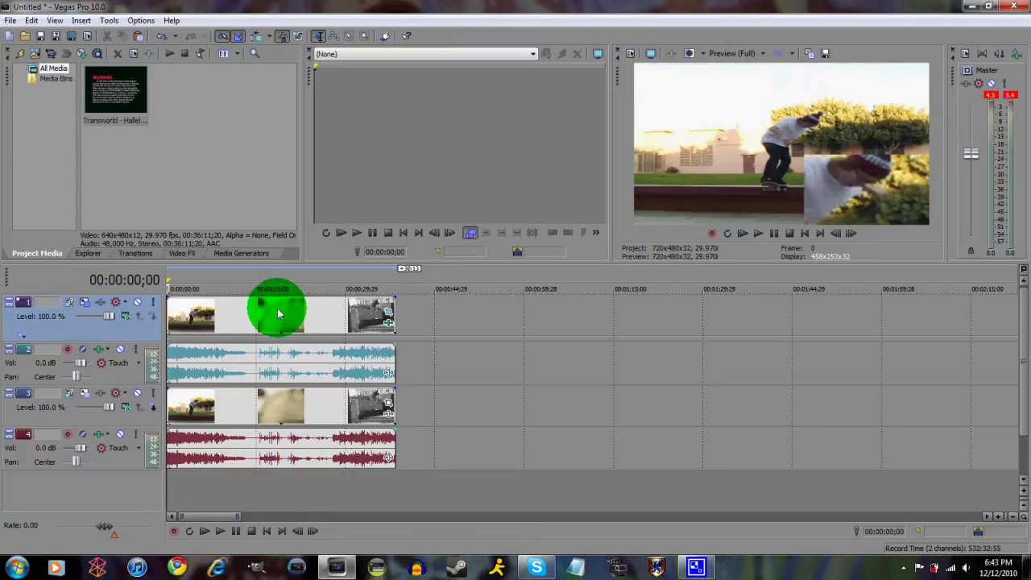
Nudge track 1's motion to X 419.74, Y -290.73, tighter into the corner.
{"action": "left_click", "coordinate": [86, 306]}
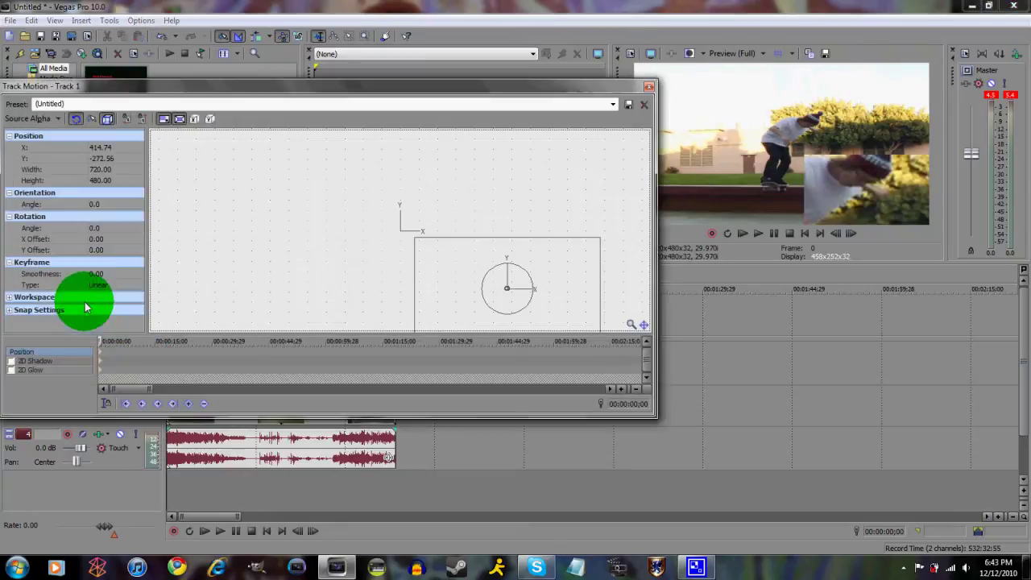
{"action": "left_click_drag", "start_coordinate": [497, 288], "coordinate": [476, 287]}
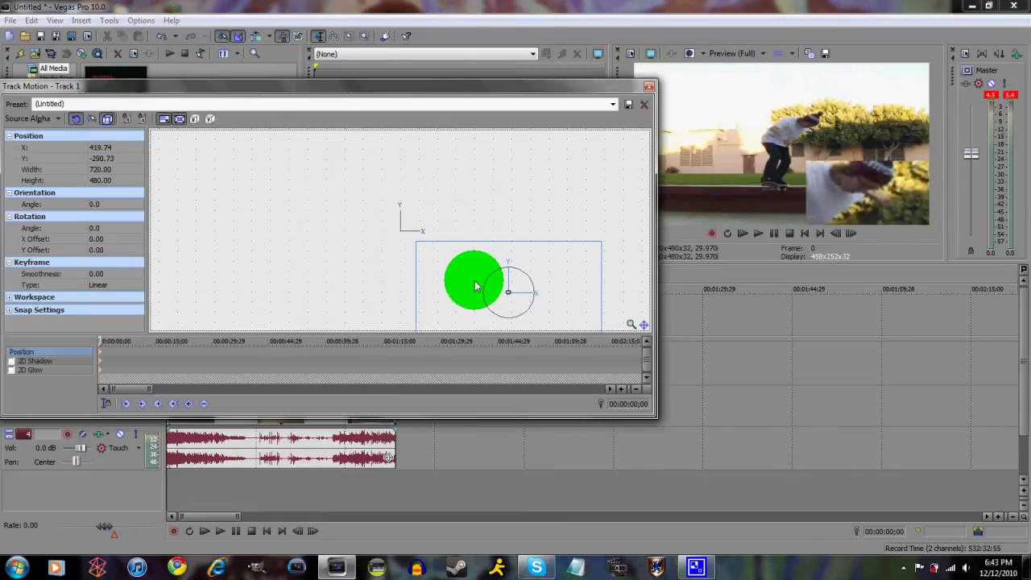
{"action": "left_click", "coordinate": [652, 87]}
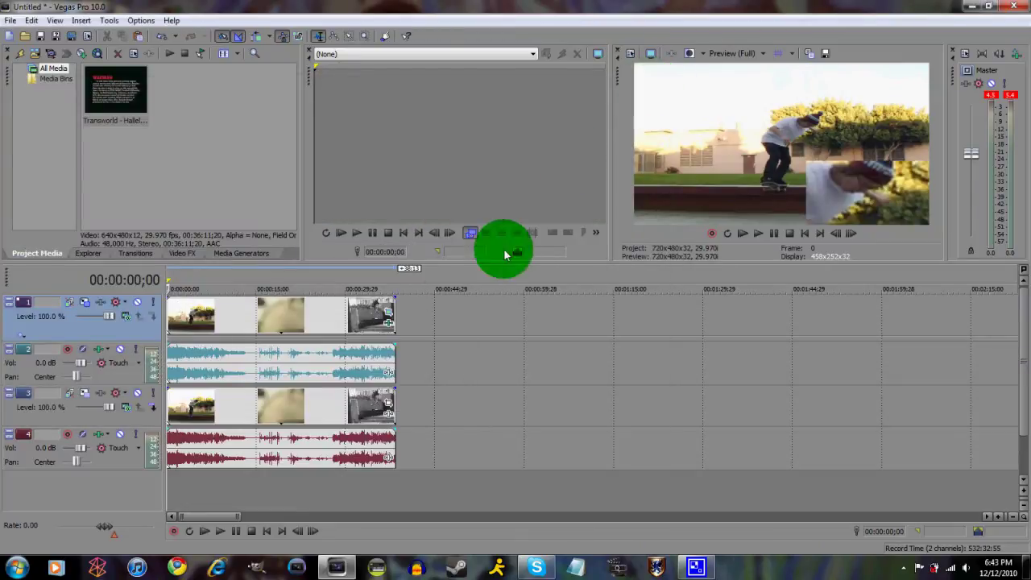
Switch the Cookie Cutter shape to Rectangle at size 1.000.
{"action": "left_click", "coordinate": [390, 328]}
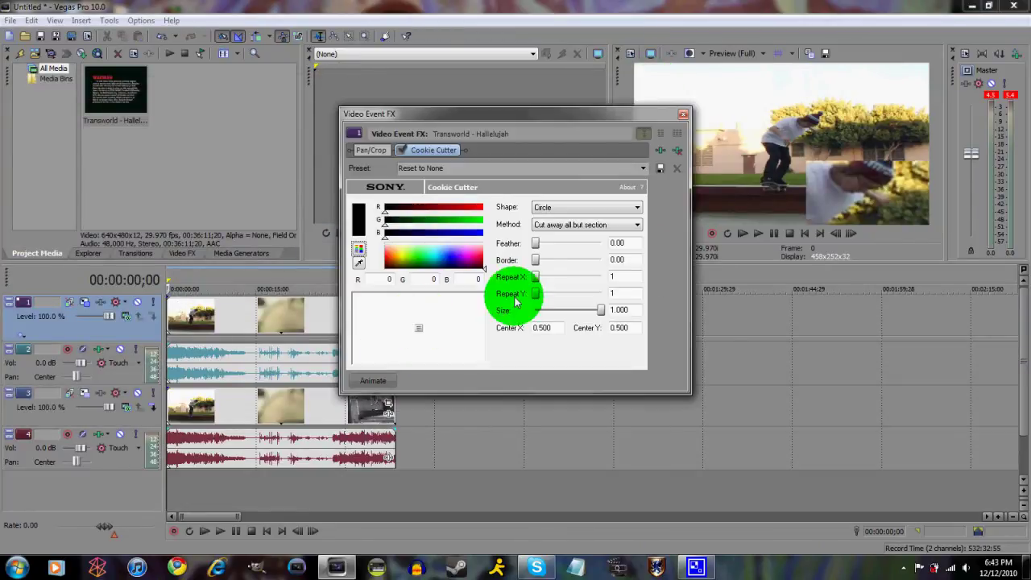
{"action": "mouse_move", "coordinate": [602, 311]}
{"action": "left_mouse_down"}
{"action": "mouse_move", "coordinate": [541, 313]}
{"action": "mouse_move", "coordinate": [603, 313]}
{"action": "left_mouse_up"}
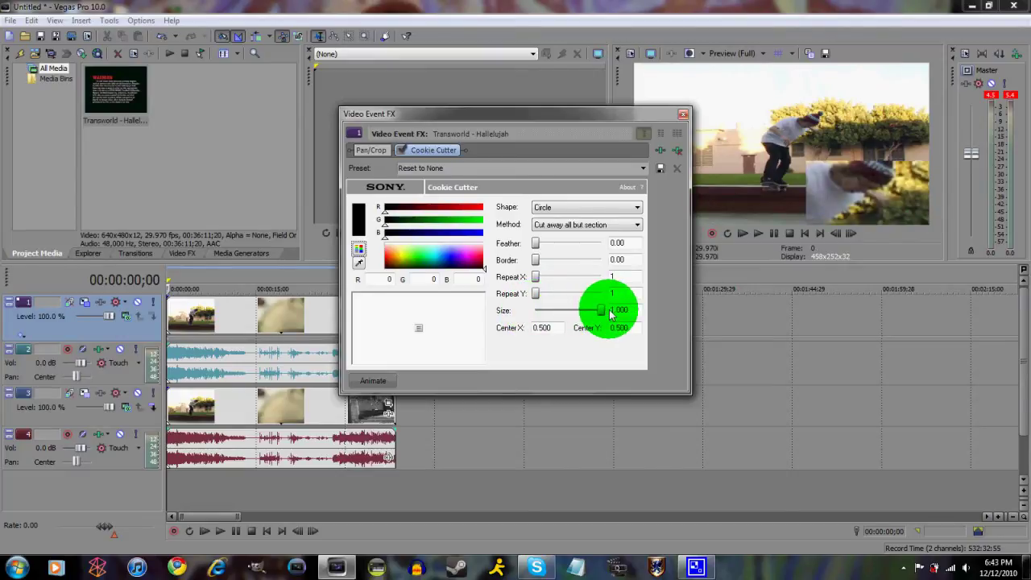
{"action": "left_click", "coordinate": [601, 207]}
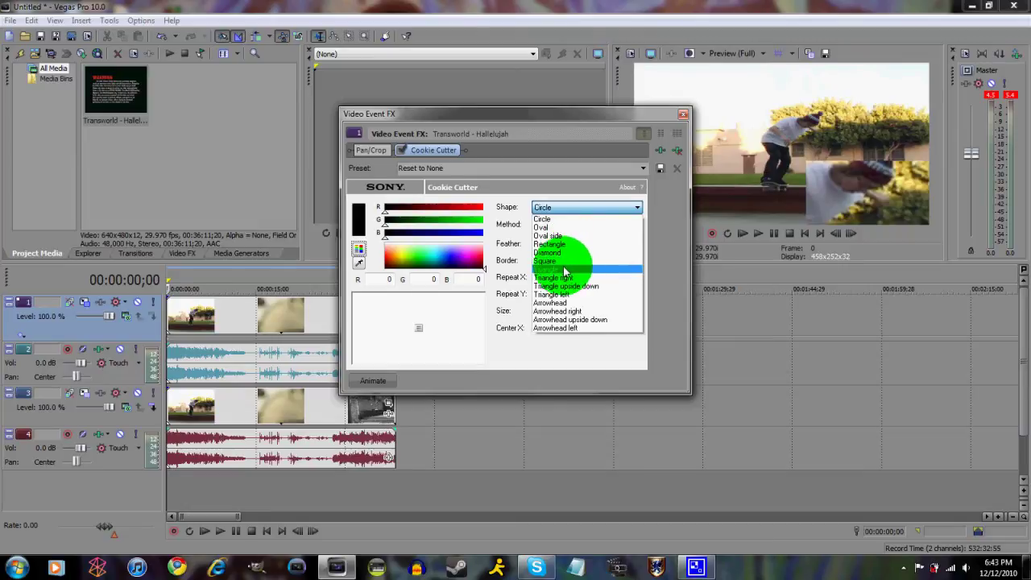
{"action": "left_click", "coordinate": [551, 244]}
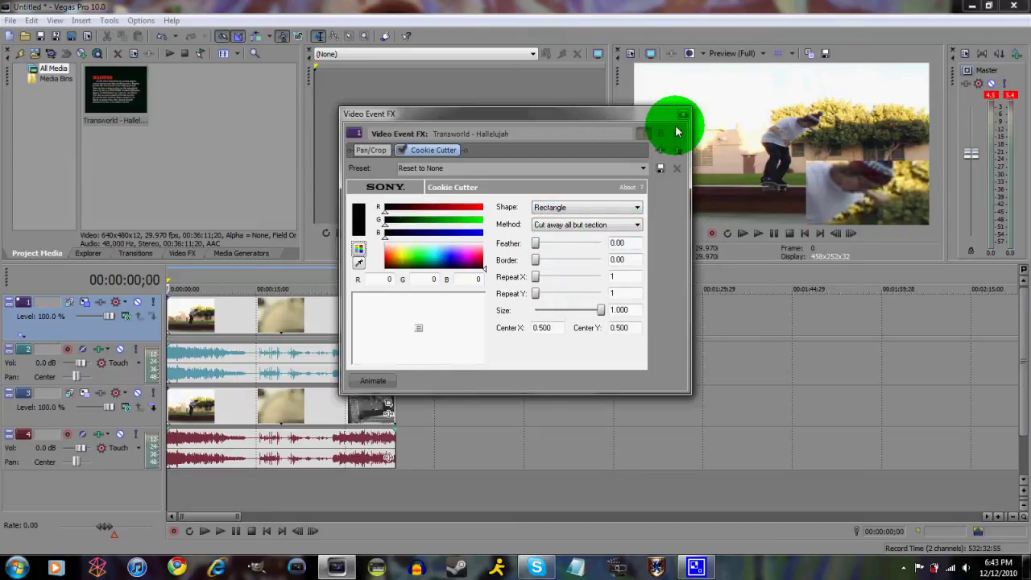
{"action": "left_click_drag", "start_coordinate": [603, 310], "coordinate": [627, 310]}
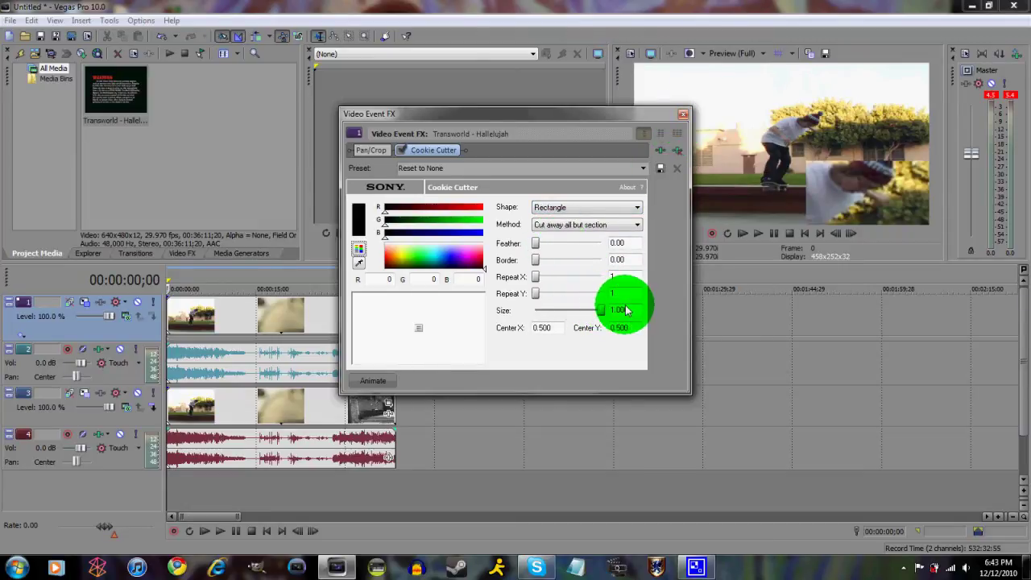
{"action": "left_click", "coordinate": [684, 114]}
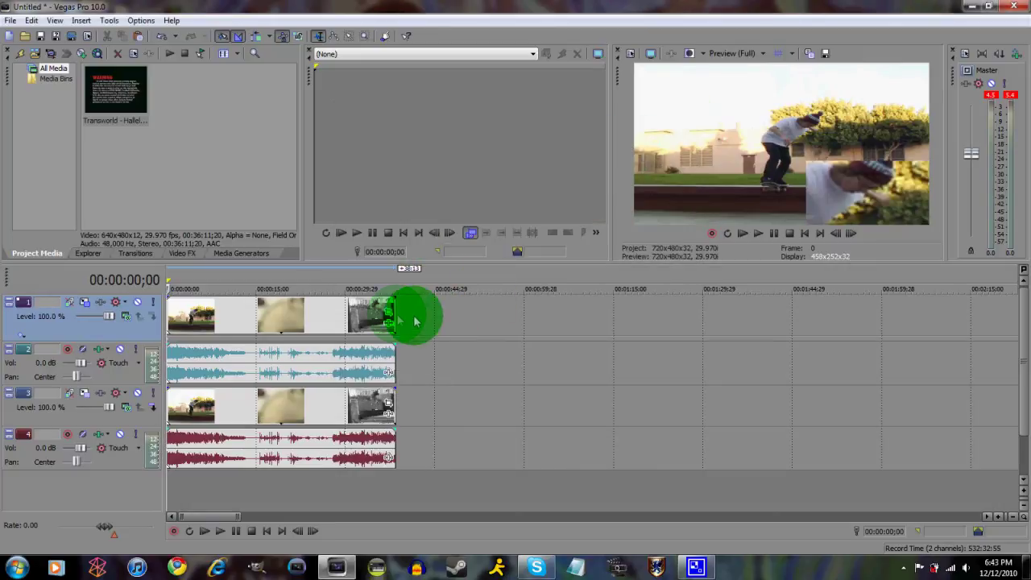
Move the inset crop down to centre 377.8, 404.7, framing the skateboard and feet.
{"action": "left_click", "coordinate": [389, 317]}
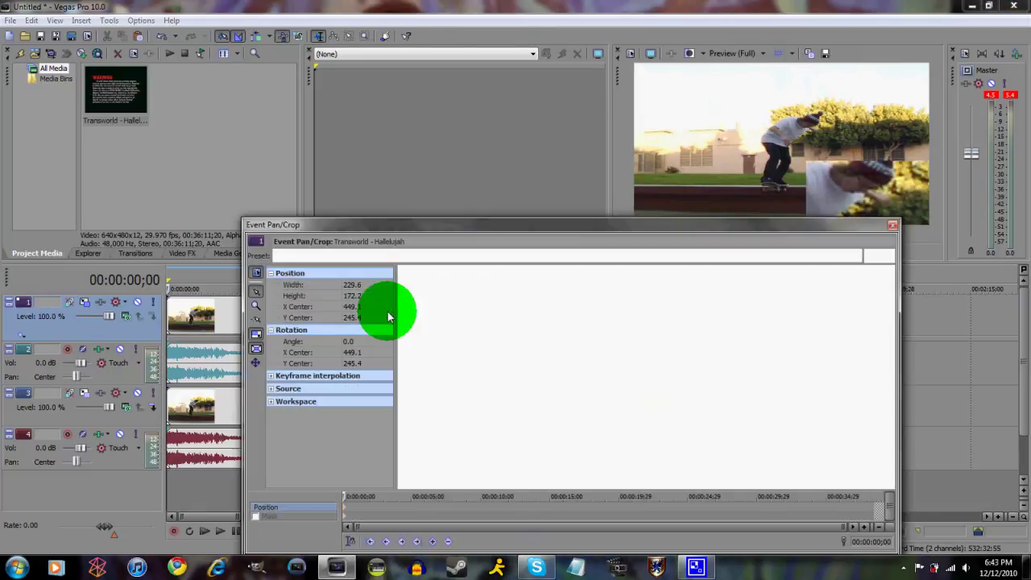
{"action": "left_click_drag", "start_coordinate": [675, 357], "coordinate": [658, 435]}
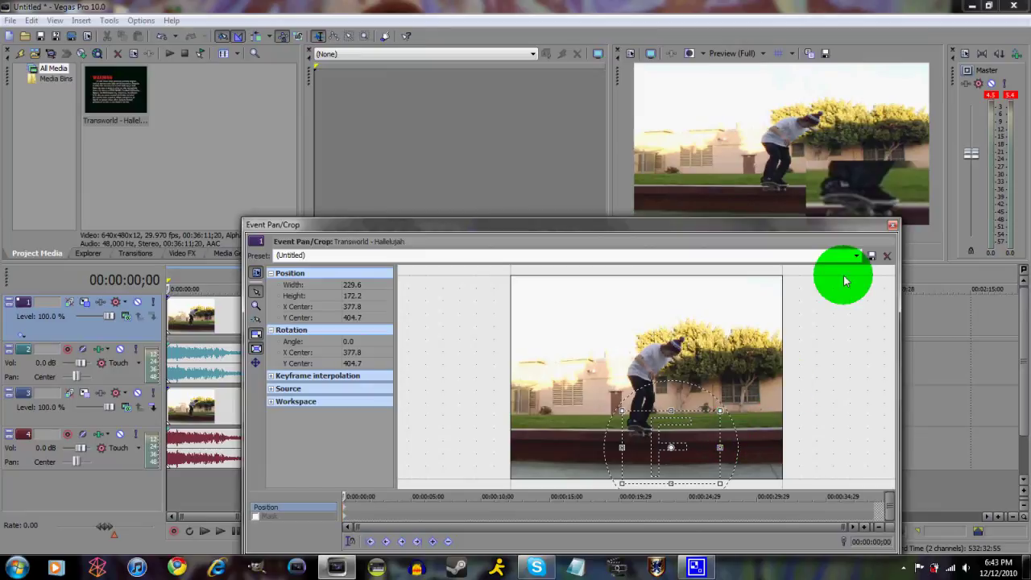
{"action": "left_click", "coordinate": [891, 225]}
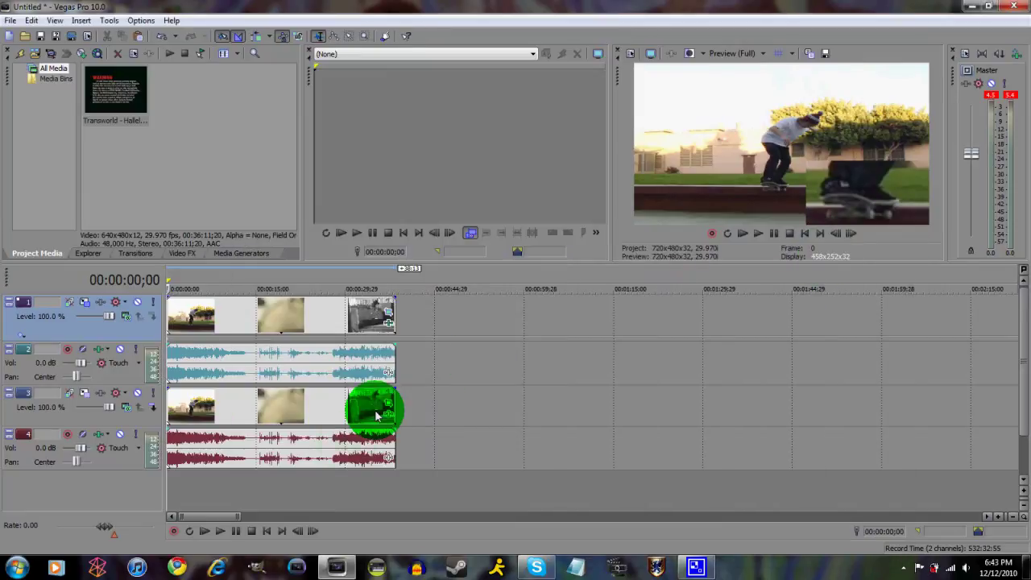
{"action": "left_click", "coordinate": [223, 531]}
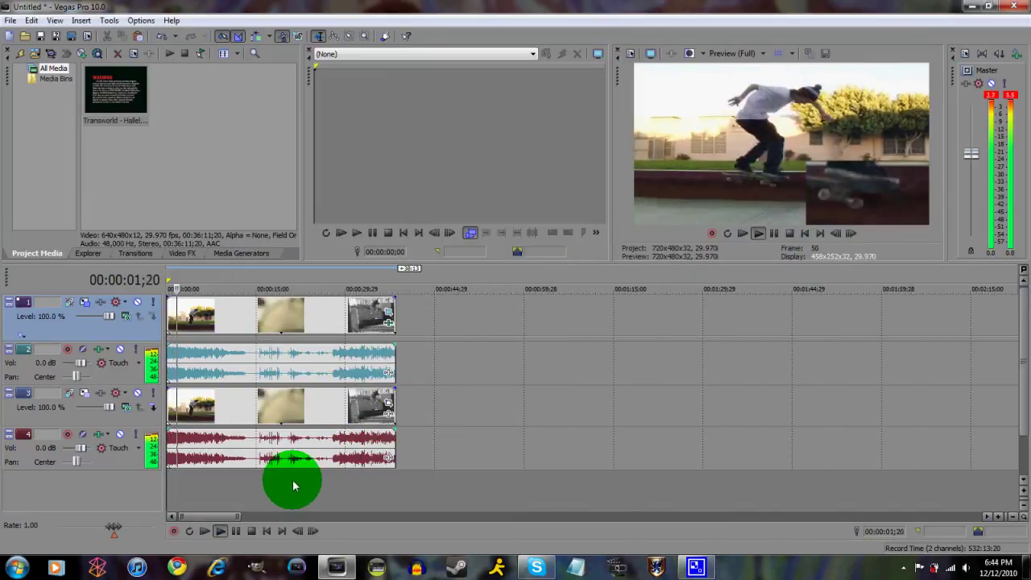
{"action": "left_click", "coordinate": [251, 531]}
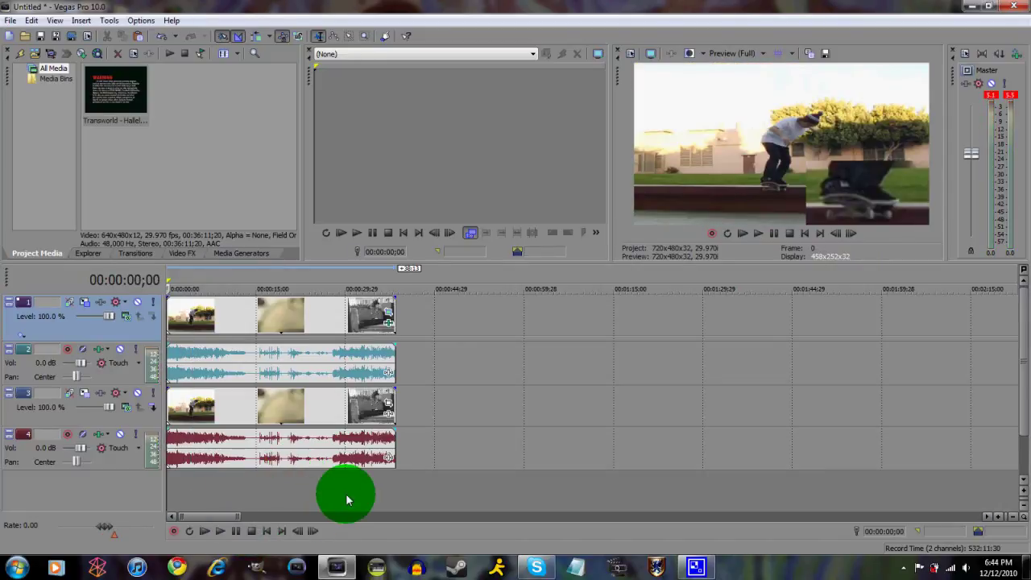